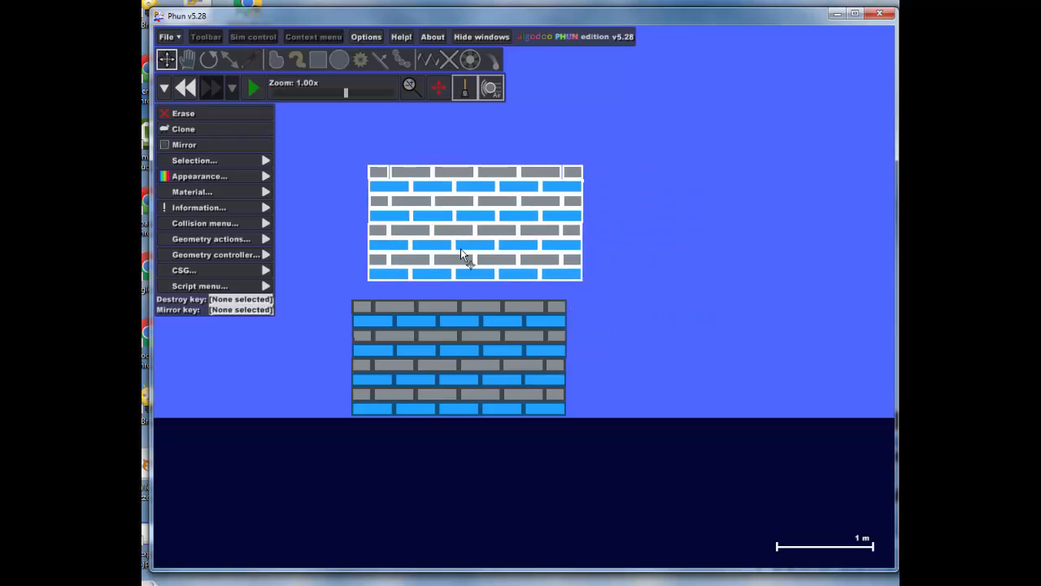
Duplicate the entire brick wall and stack the copy directly on top of the original
key("b")
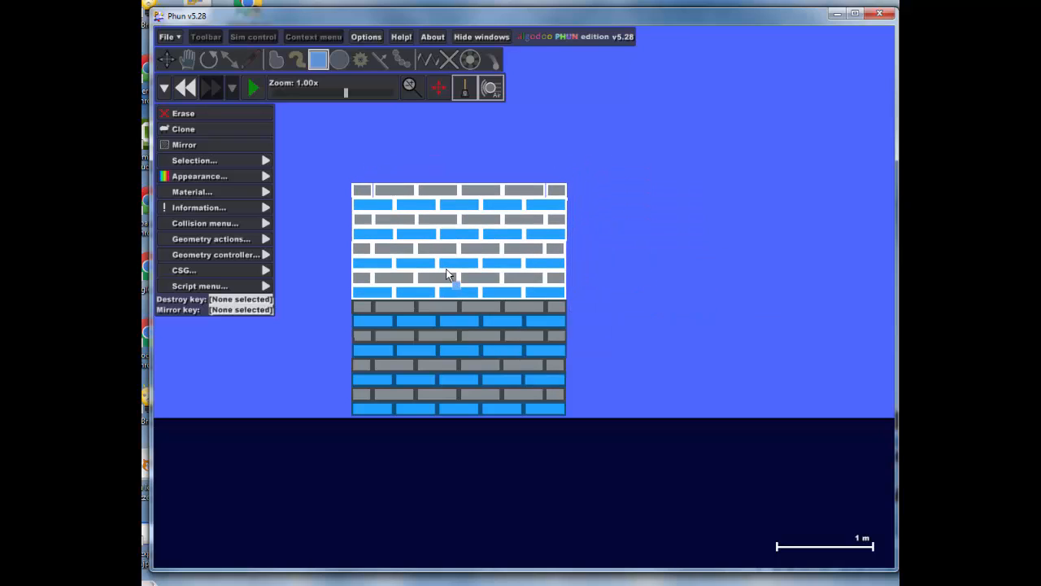
scroll(717, 254, "down", 5)
left_click_drag(700, 175, 644, 309)
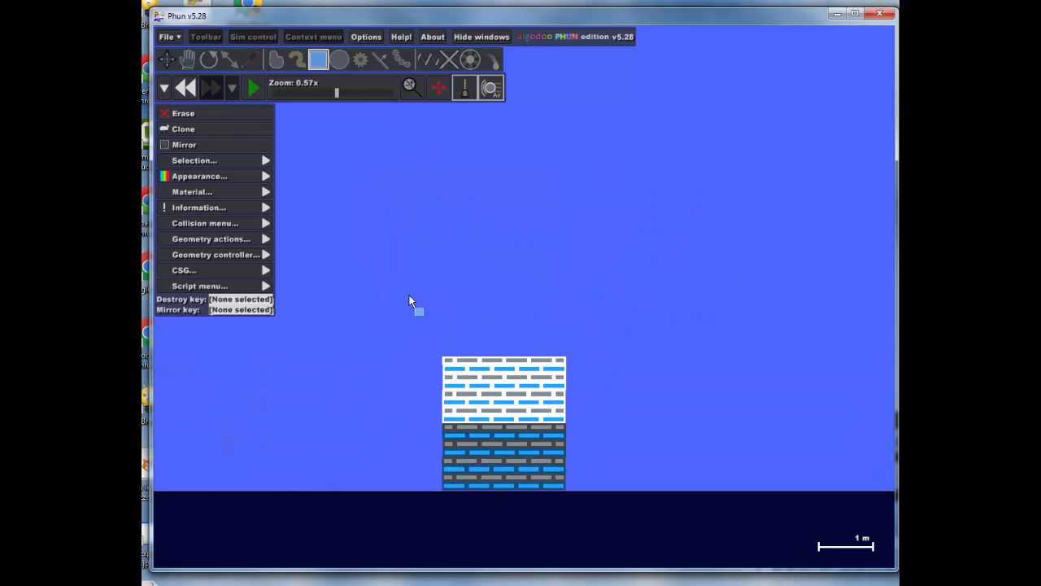
right_click(421, 318)
left_click_drag(421, 317, 603, 486)
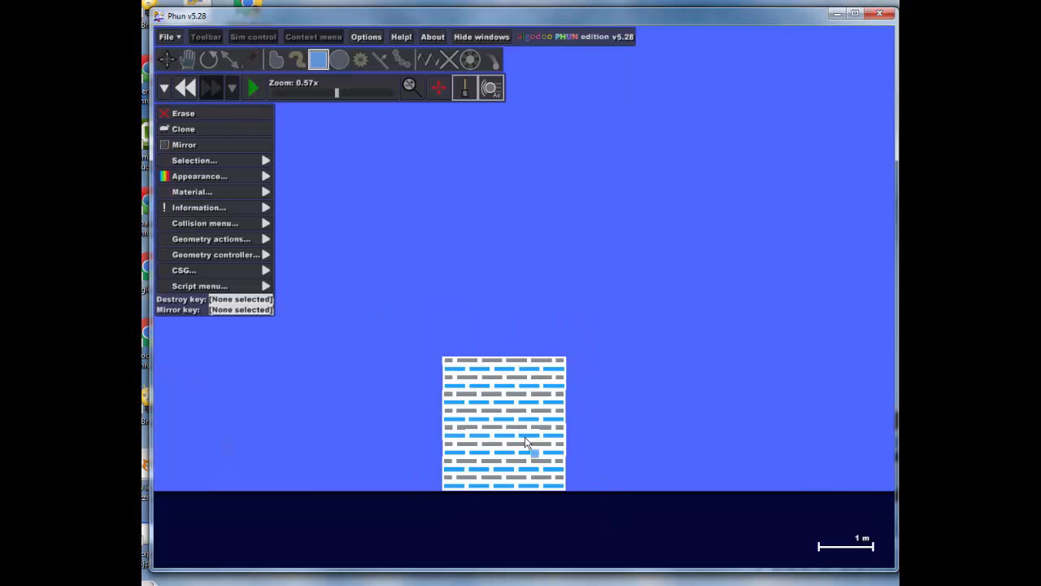
mouse_move(512, 433)
left_mouse_down()
mouse_move(636, 410)
mouse_move(520, 242)
mouse_move(513, 299)
left_mouse_up()
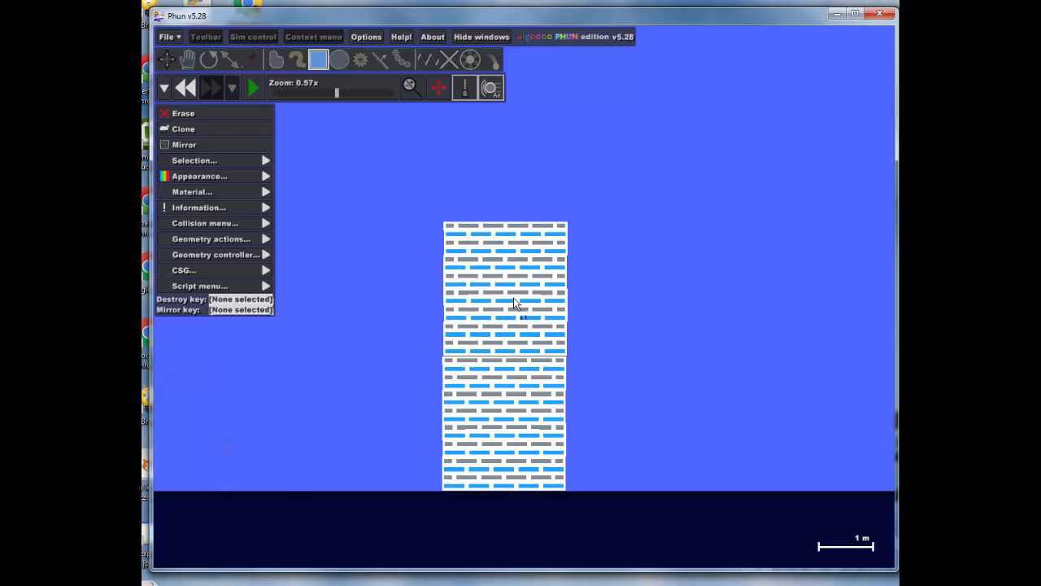
Run the simulation to settle the stacked bricks, deselect them and pause it
left_click(253, 88)
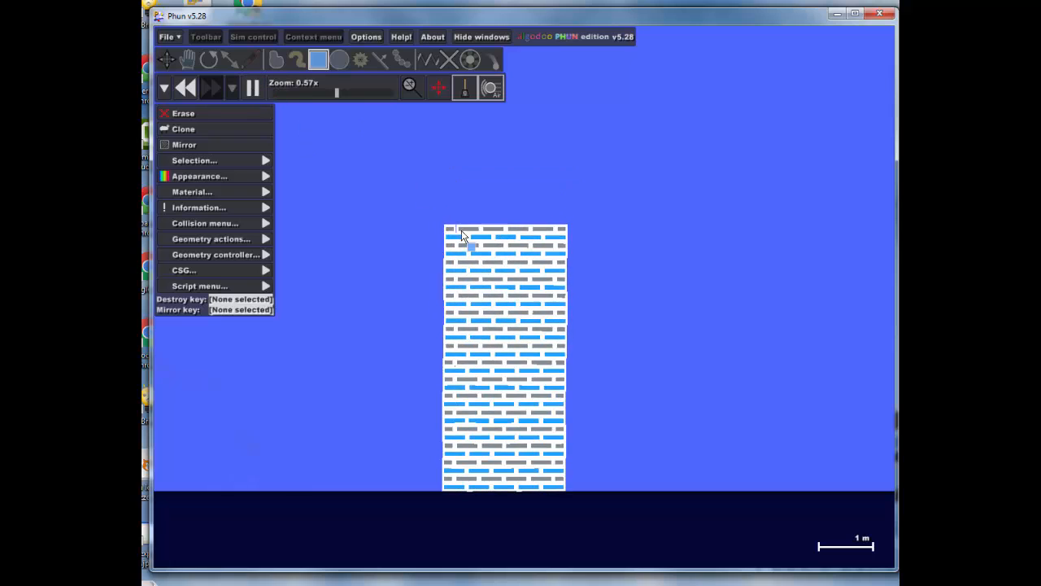
left_click(643, 240)
left_click_drag(767, 320, 542, 318)
left_click(252, 89)
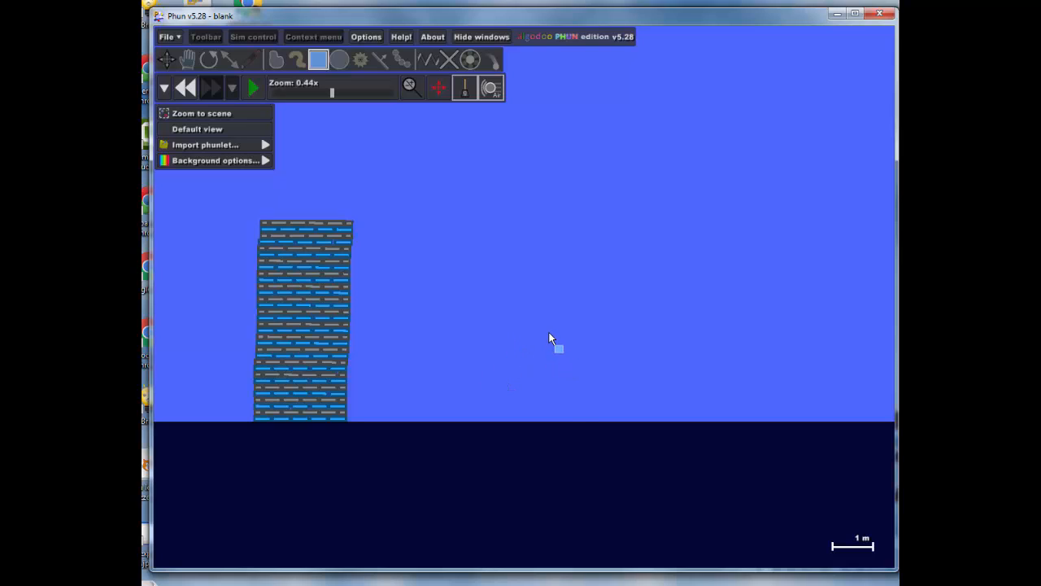
Draw a thin upright box about 2.3 m tall and 0.25 m wide on the ground beside the brick wall
left_click_drag(549, 334, 560, 437)
scroll(559, 437, "up", 3)
scroll(561, 427, "down", 3)
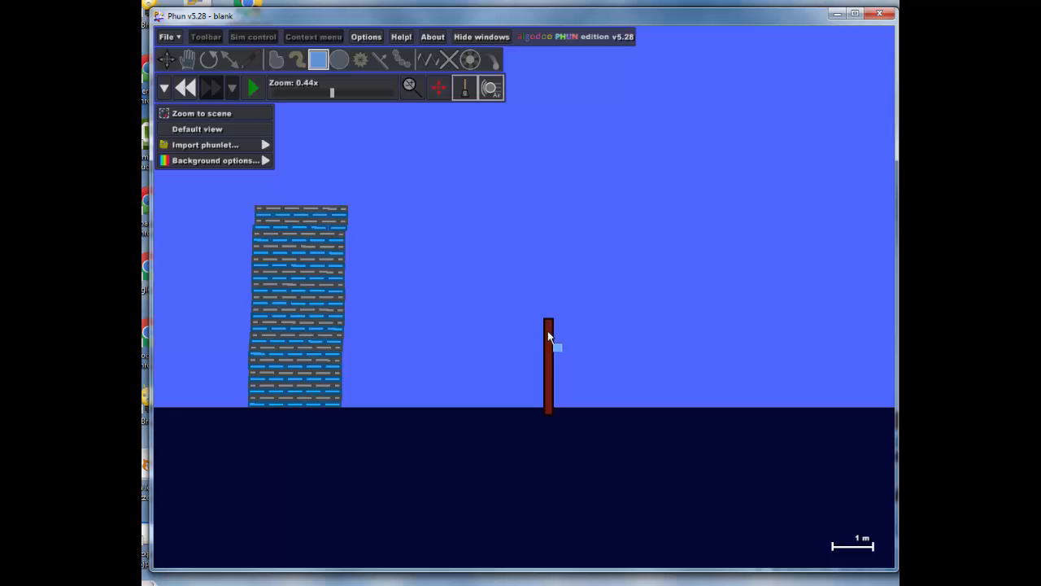
Rotate the red box into a shallow tilt facing away from the wall, with its lower end sunk into the ground
left_click_drag(549, 334, 574, 411)
scroll(575, 399, "up", 3)
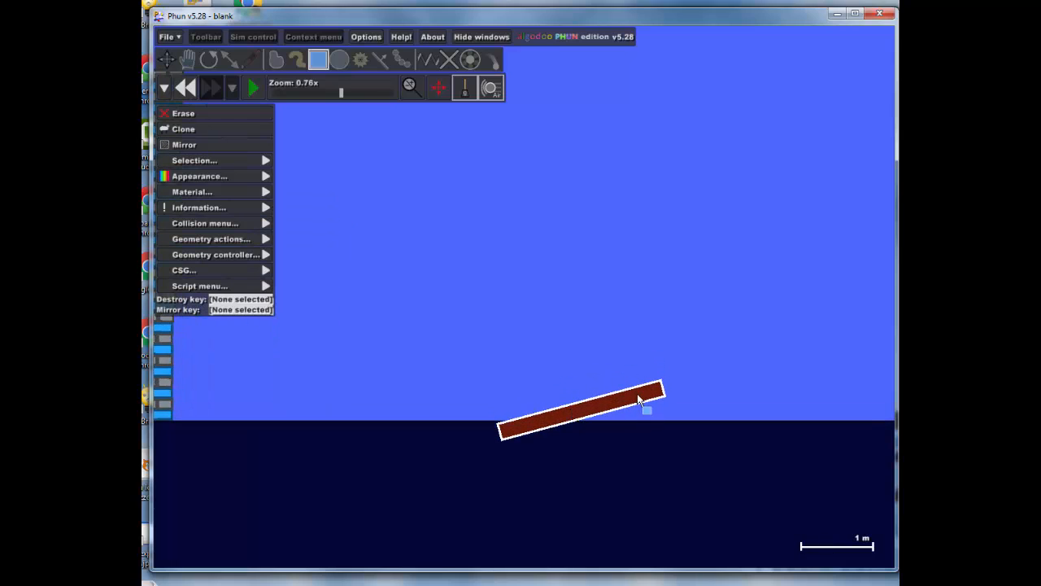
left_click_drag(641, 395, 753, 323)
mouse_move(585, 398)
left_mouse_down()
mouse_move(594, 388)
mouse_move(569, 395)
left_mouse_up()
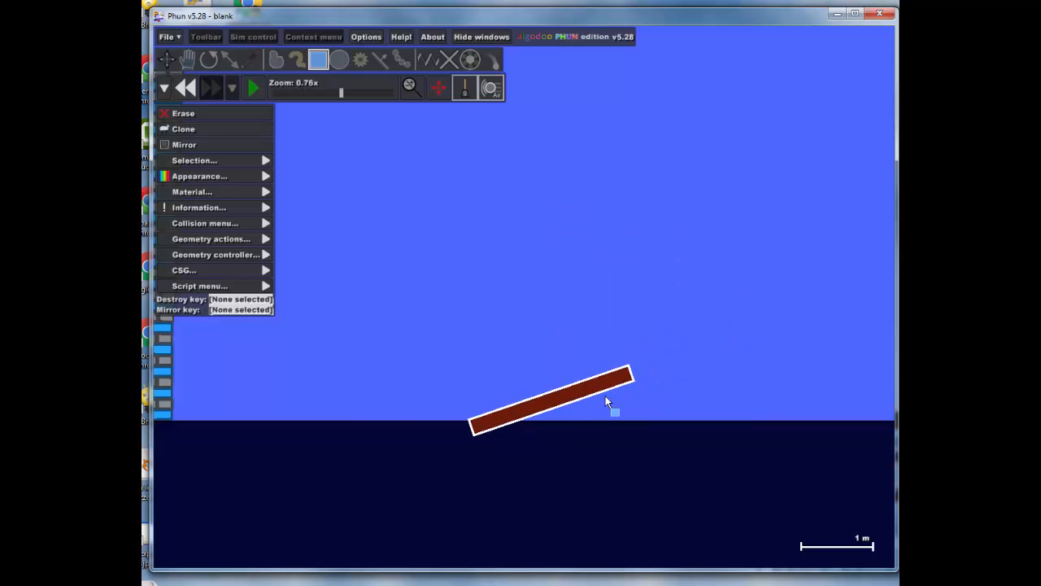
Attach the plank's lower end to the ground with a hinge
scroll(464, 431, "up", 2)
scroll(463, 453, "down", 4)
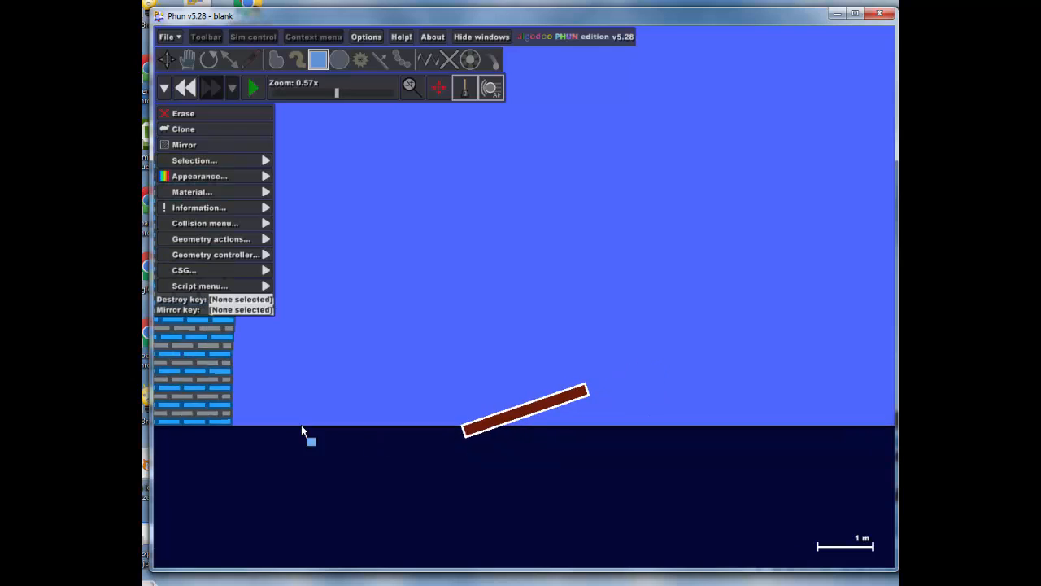
scroll(504, 302, "up", 4)
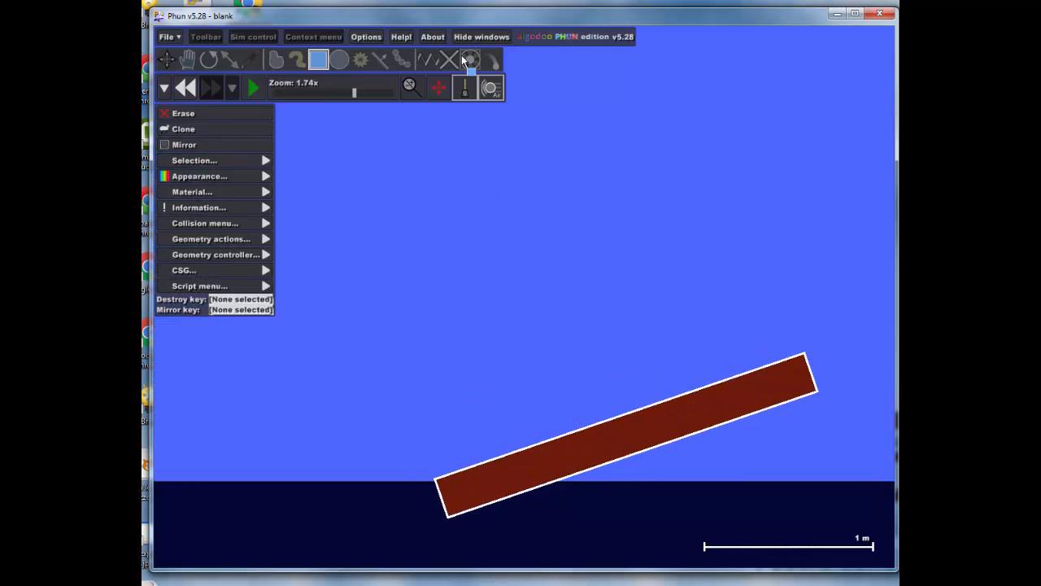
left_click(469, 59)
scroll(408, 524, "up", 3)
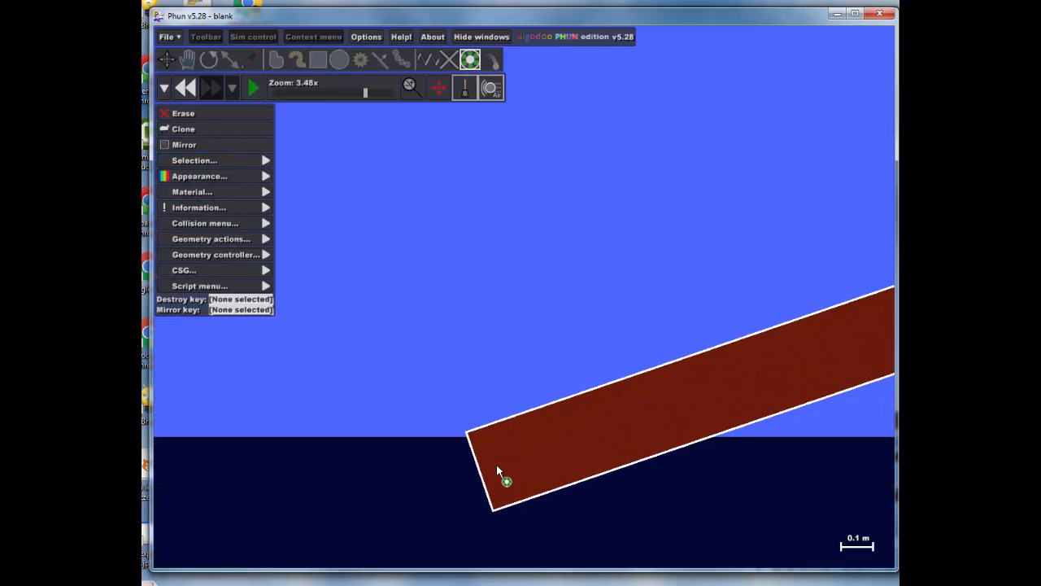
scroll(502, 466, "down", 7)
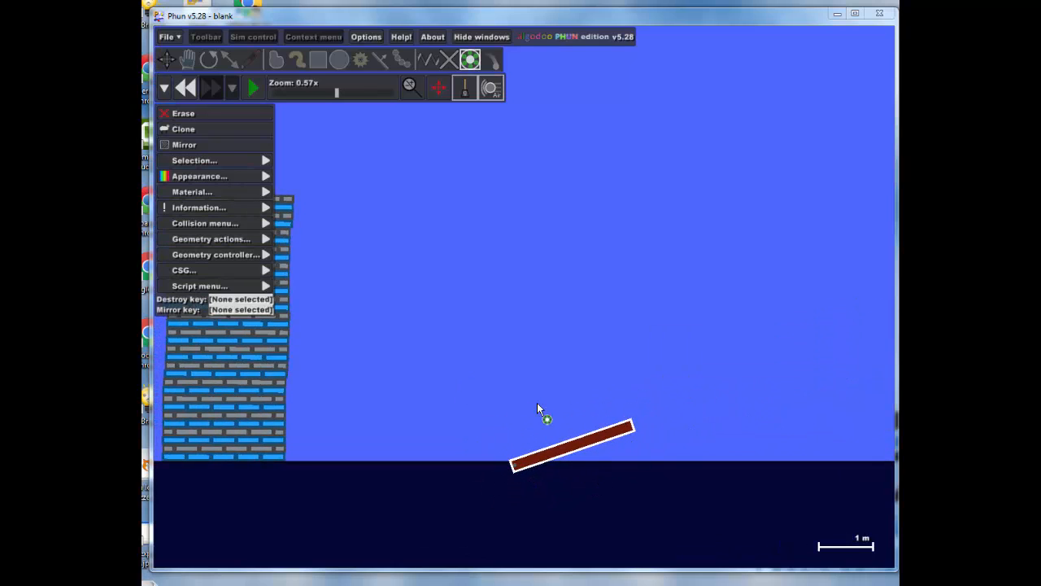
mouse_move(607, 379)
left_mouse_down()
mouse_move(545, 384)
mouse_move(583, 374)
mouse_move(618, 386)
left_mouse_up()
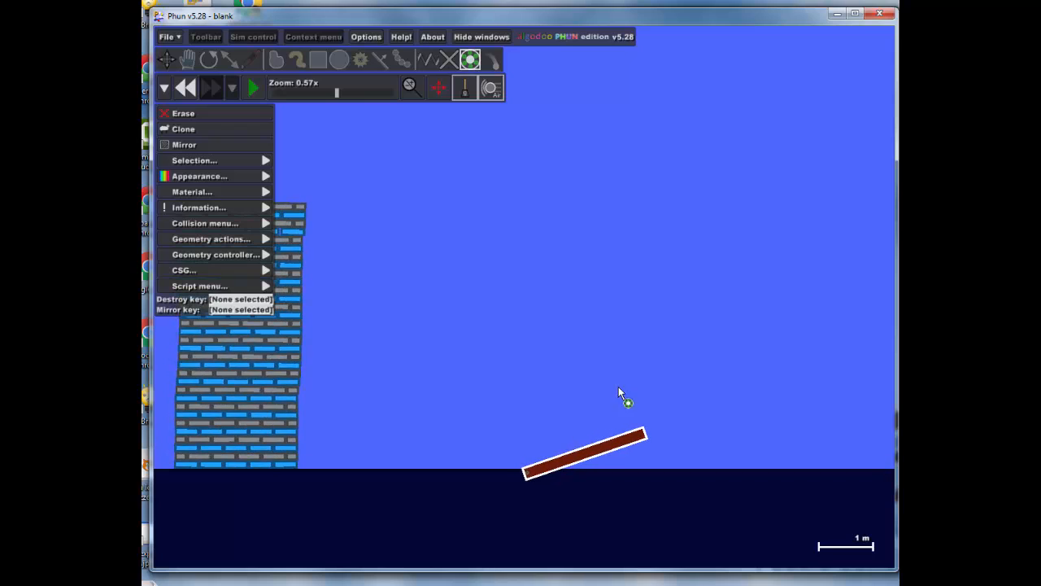
Reduce the brush size below 0.25 and draw two upright holding arms on the plank, one near its middle and one at the raised end
scroll(668, 496, "up", 3)
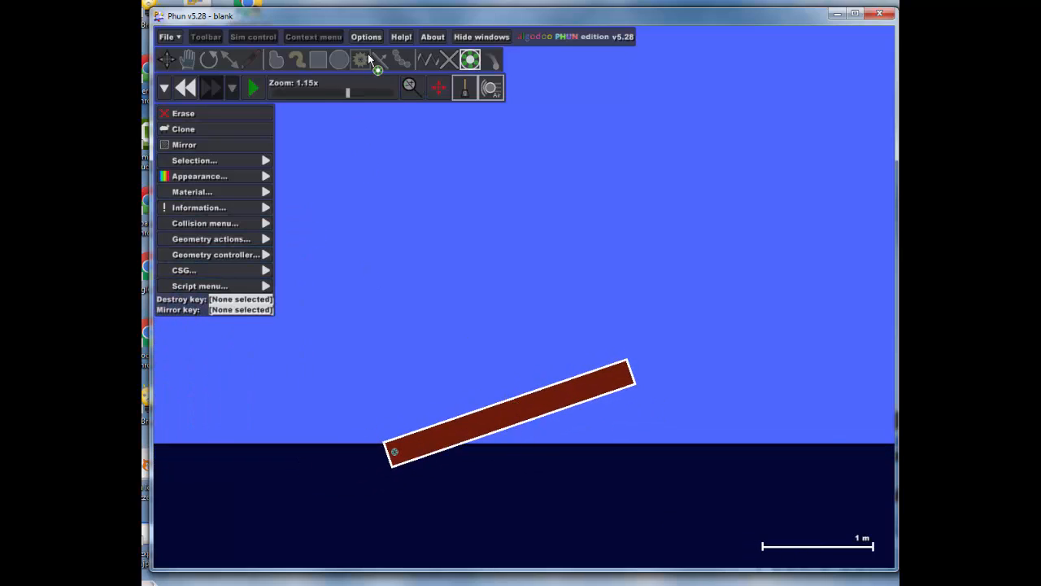
left_click(294, 62)
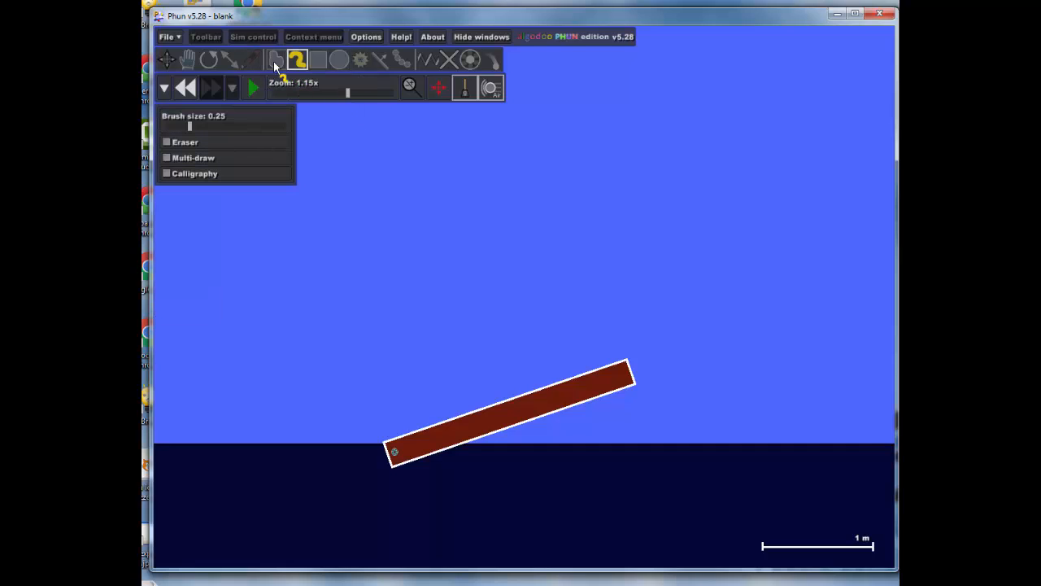
left_click_drag(192, 127, 183, 131)
mouse_move(571, 391)
left_mouse_down()
mouse_move(530, 379)
mouse_move(522, 363)
left_mouse_up()
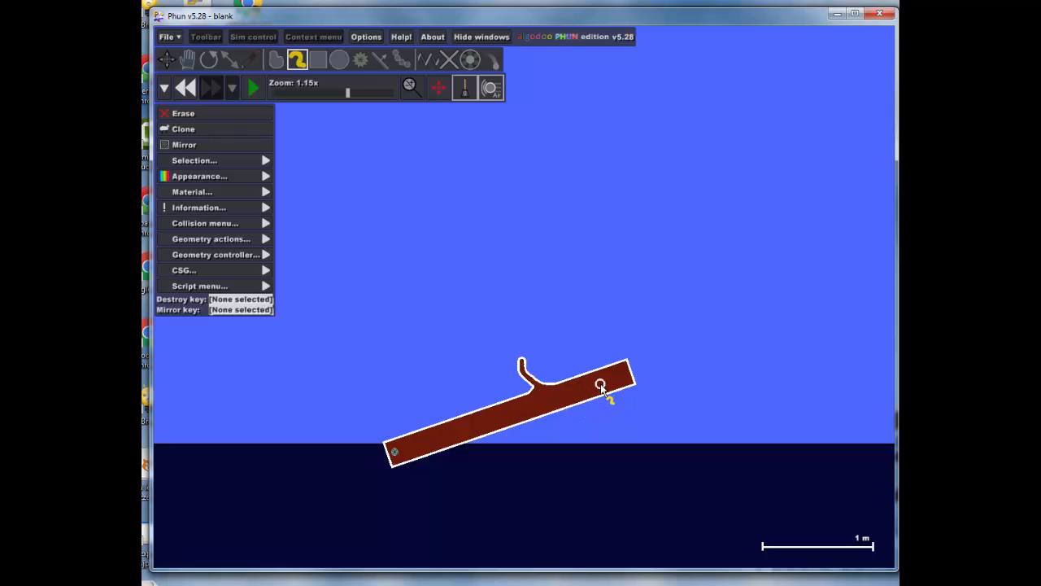
left_click_drag(619, 377, 623, 329)
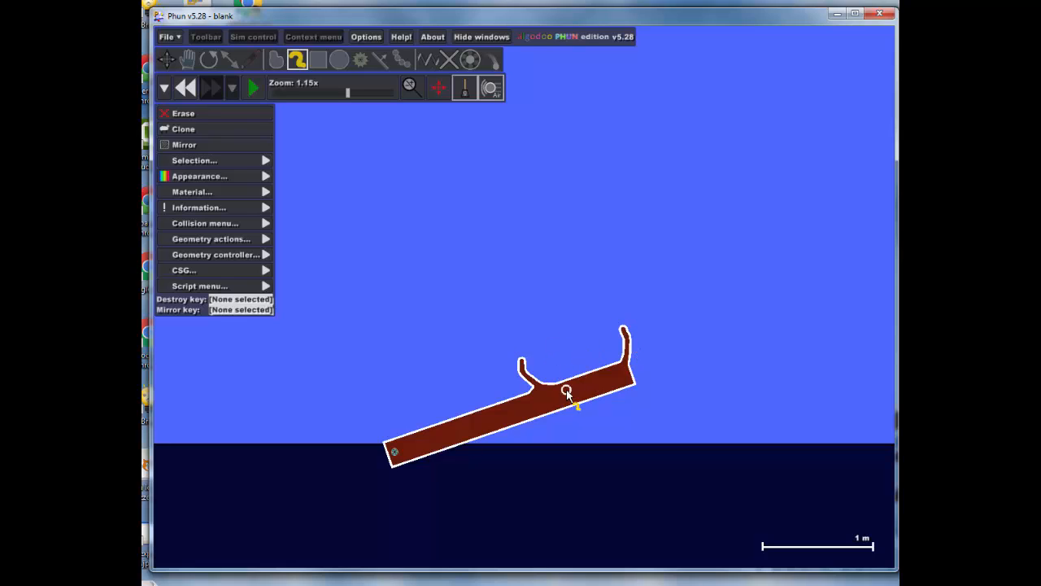
left_click_drag(491, 358, 545, 358)
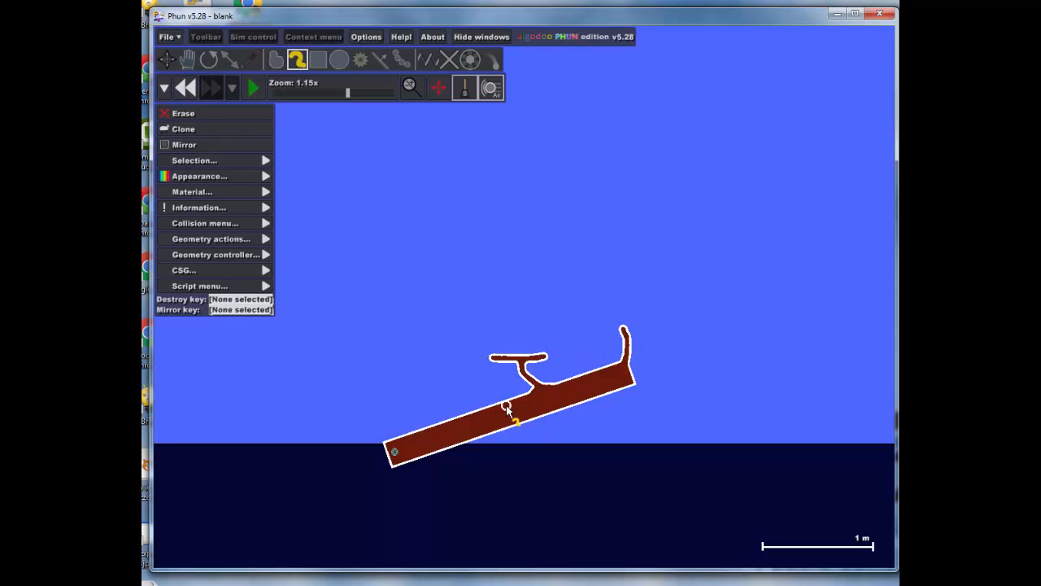
key("ctrl+z")
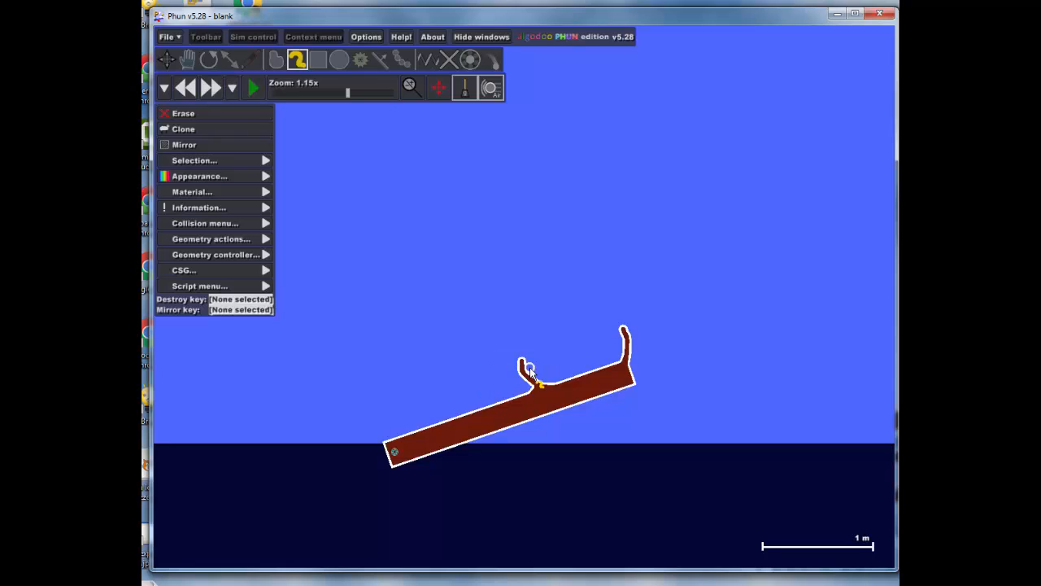
left_click_drag(499, 364, 548, 368)
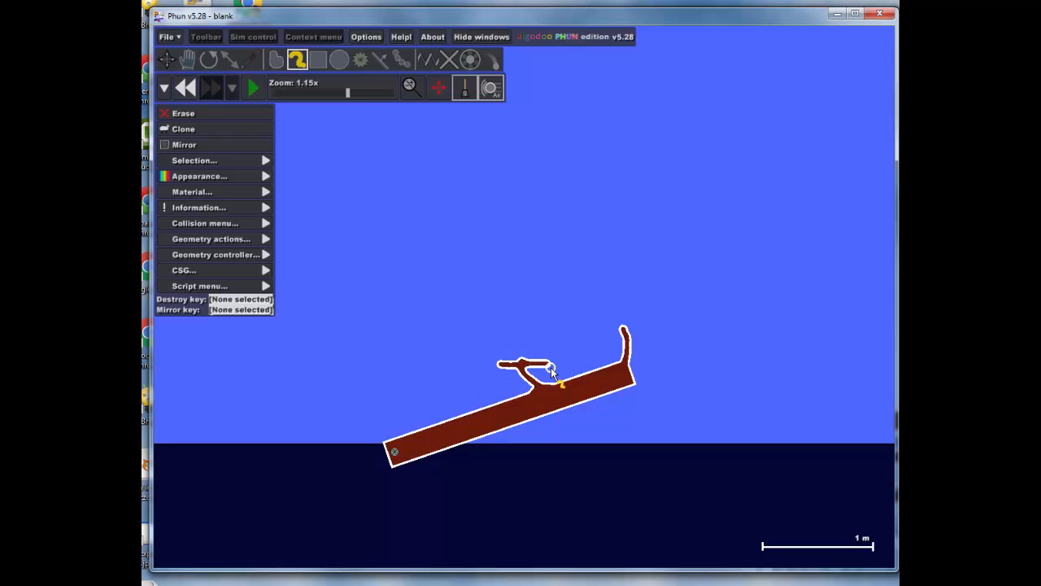
key("ctrl+z")
left_click(506, 373)
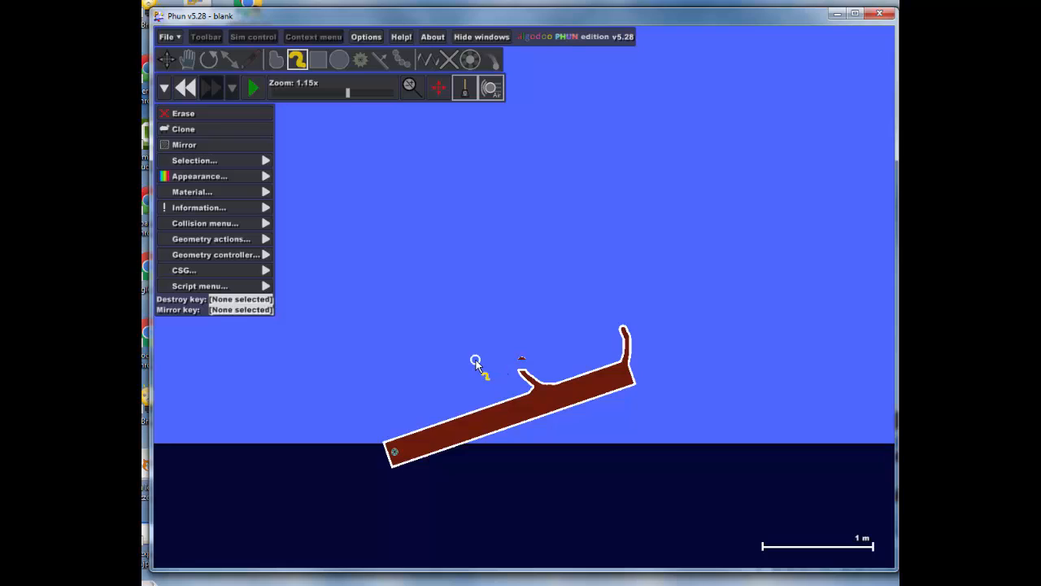
key("ctrl+z")
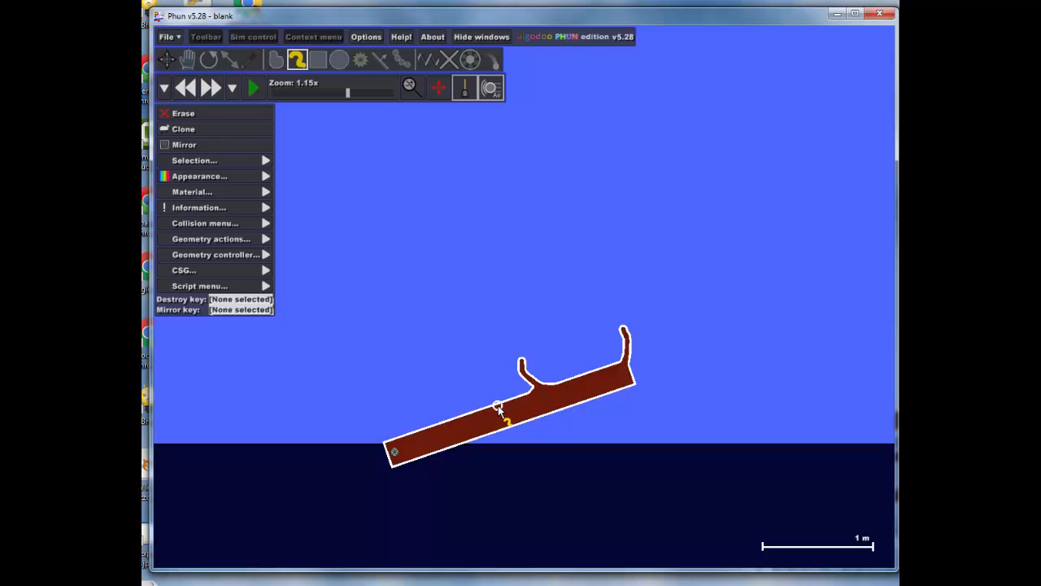
Draw a circular ball about 0.27 m in diameter above the plank, between its two holding arms
left_click(338, 61)
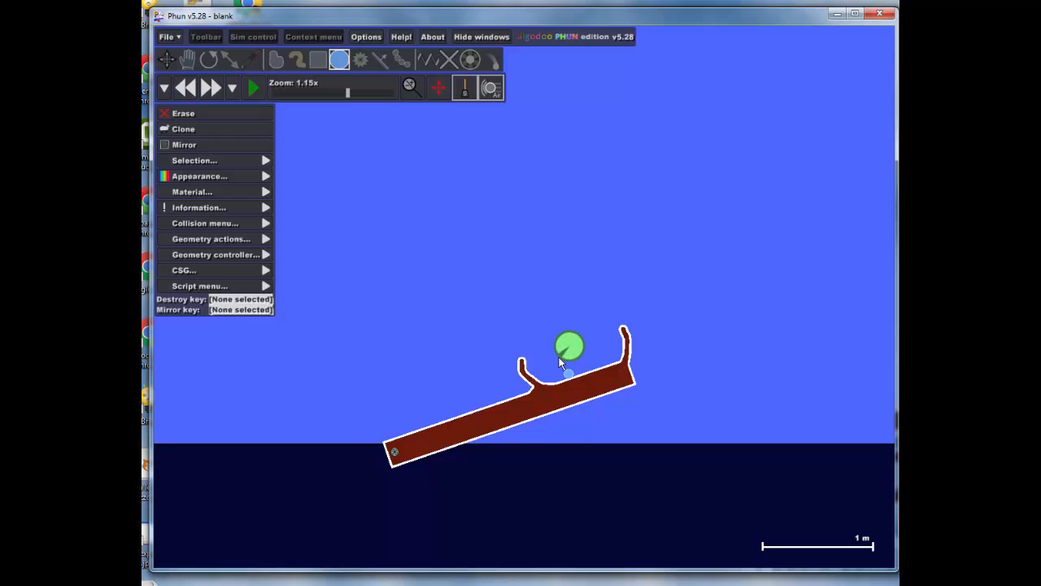
left_click_drag(559, 357, 559, 356)
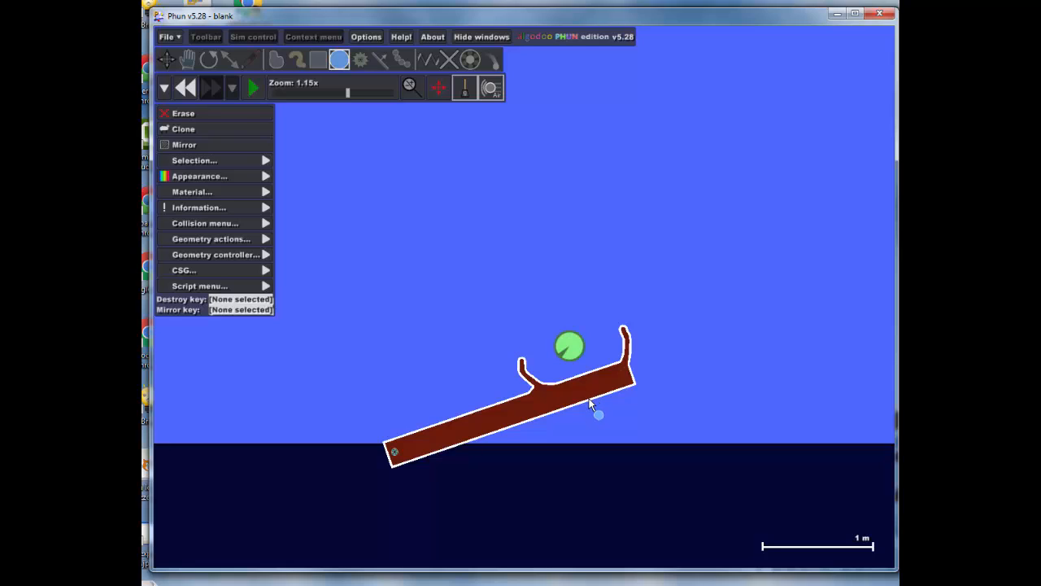
Connect the raised end of the plank to the ground with two parallel springs
left_click(426, 60)
left_click_drag(622, 381, 646, 457)
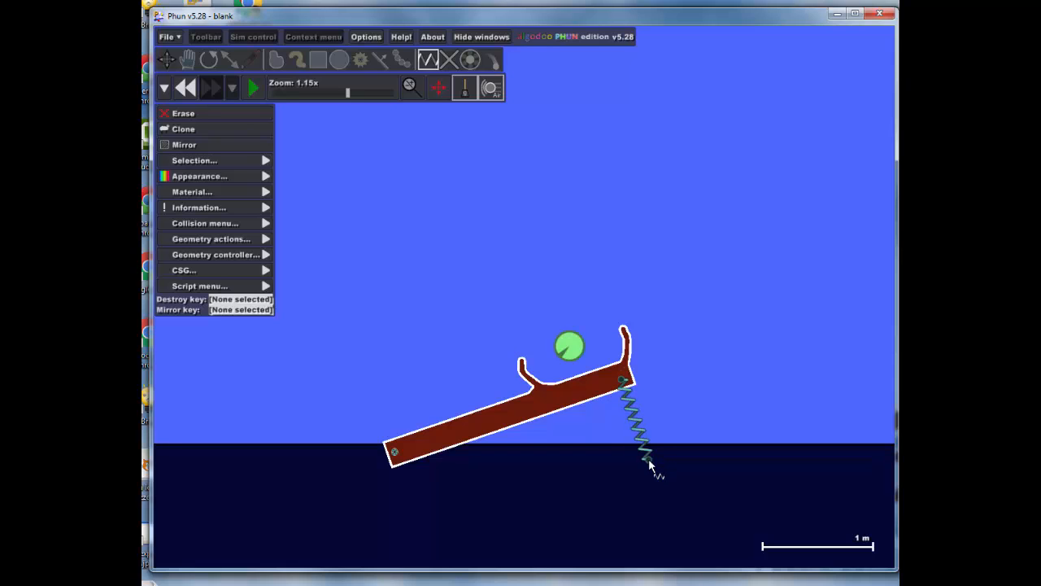
left_click_drag(594, 388, 621, 465)
scroll(660, 409, "up", 5)
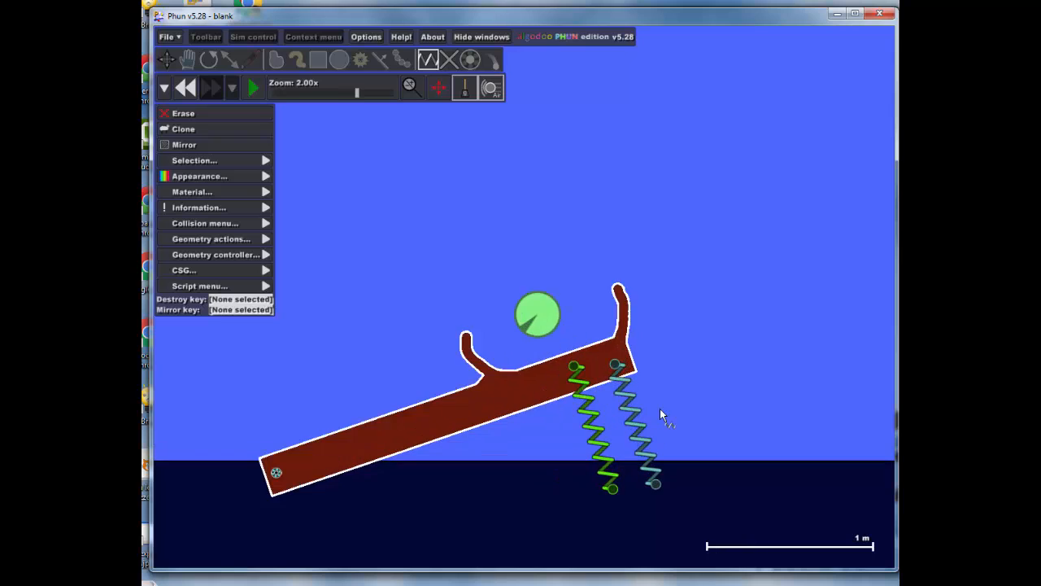
Set the green spring's strength to 0.750 and target length to 0.19 m, and assign 1 as its destroy key
left_click(618, 393)
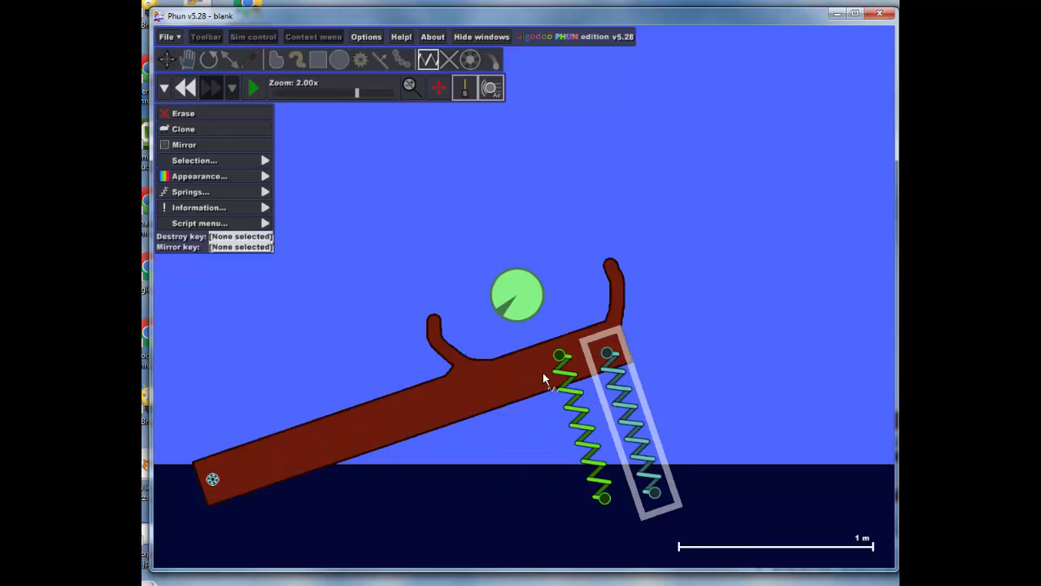
left_click(577, 404)
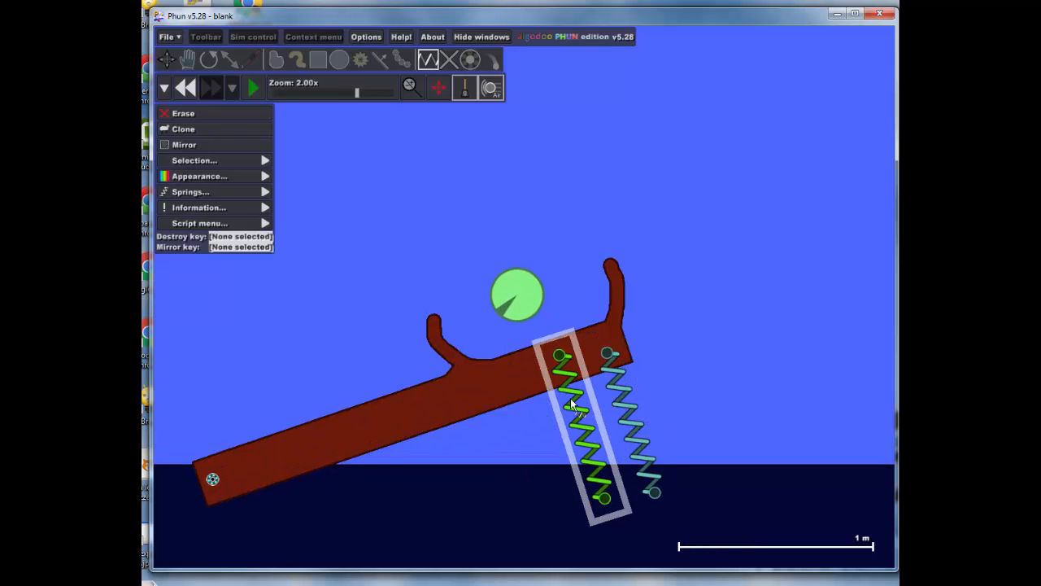
mouse_move(205, 196)
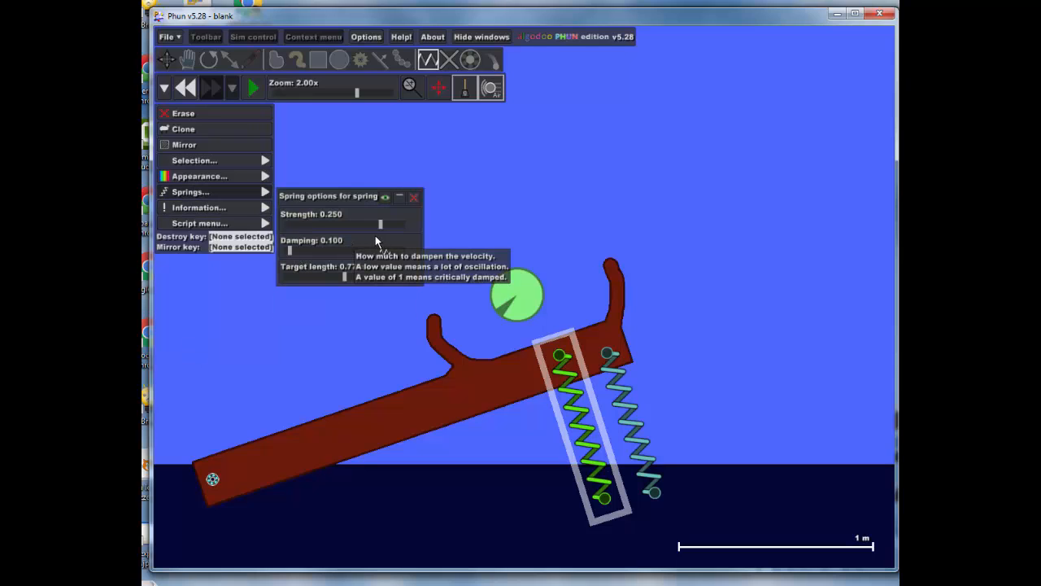
left_click_drag(380, 223, 400, 228)
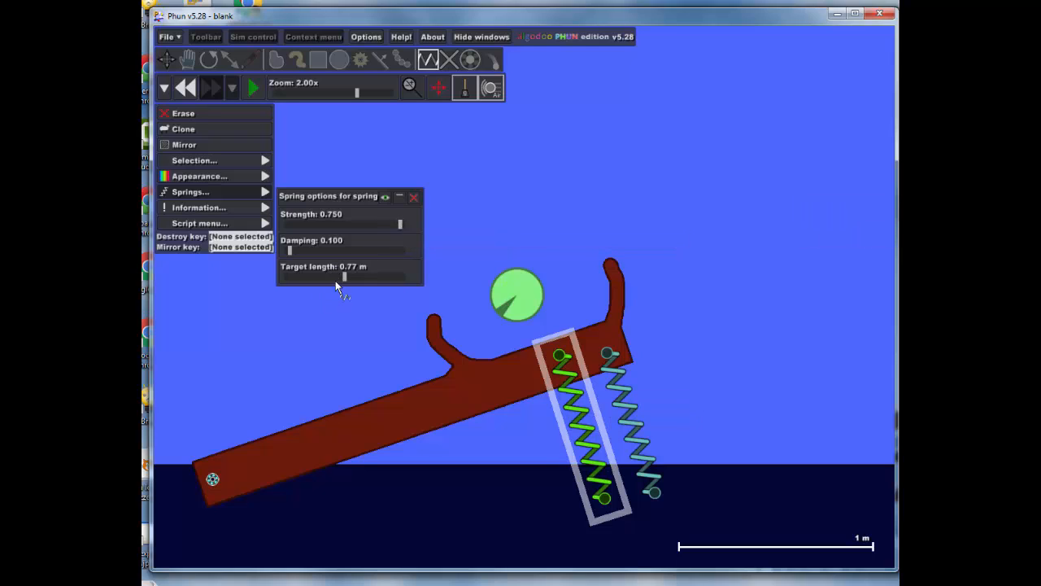
left_click_drag(344, 276, 306, 276)
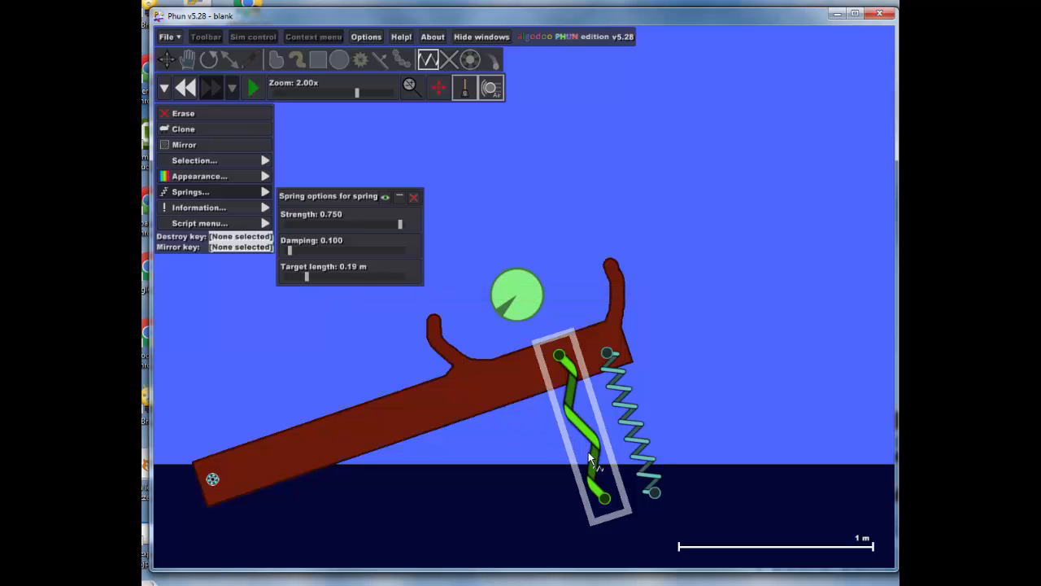
left_click(229, 238)
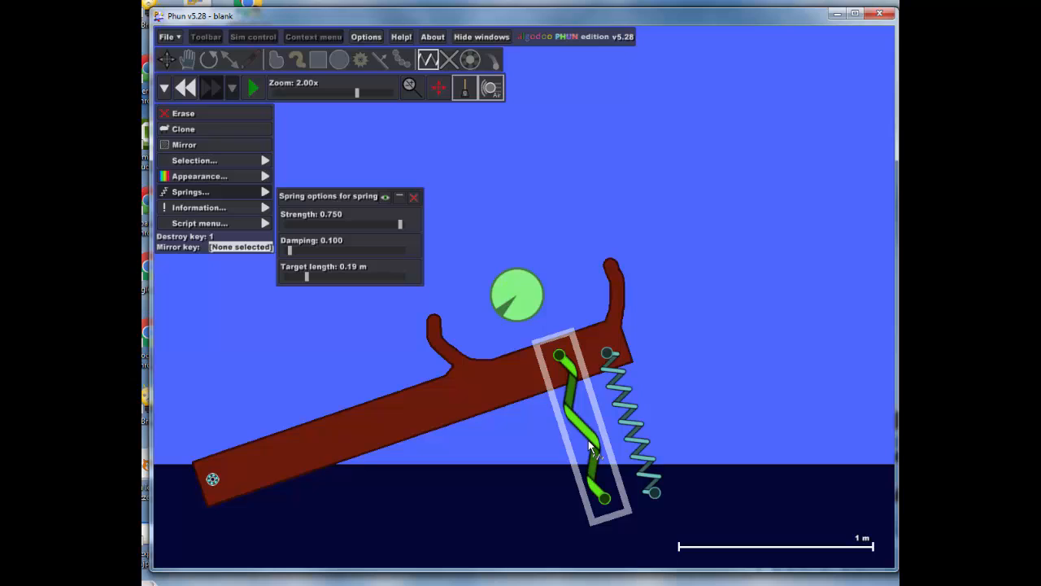
Set the teal outer spring's strength to 0.750 and its target length to 7.00 m
left_click(630, 422)
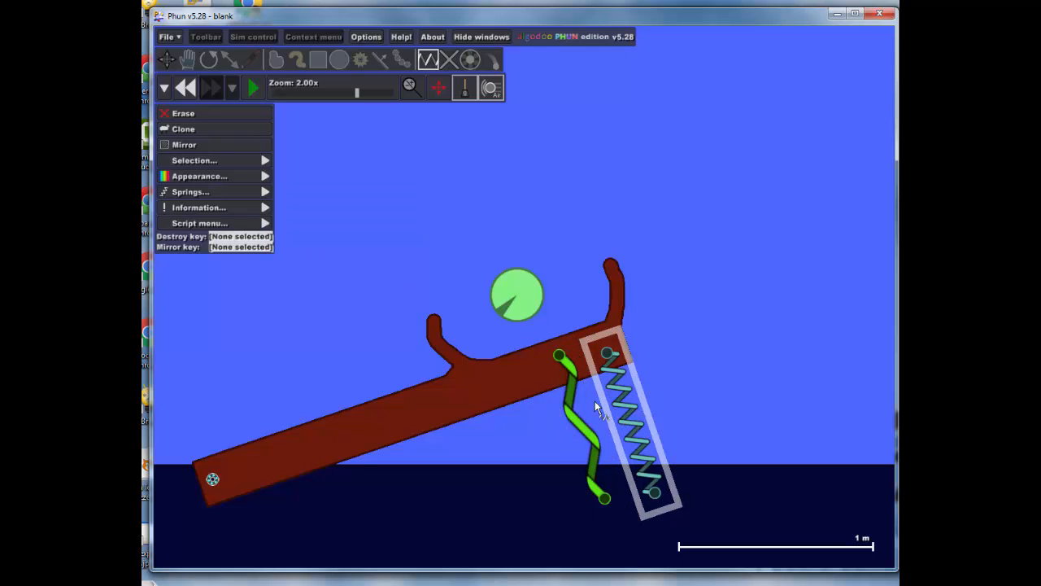
mouse_move(249, 192)
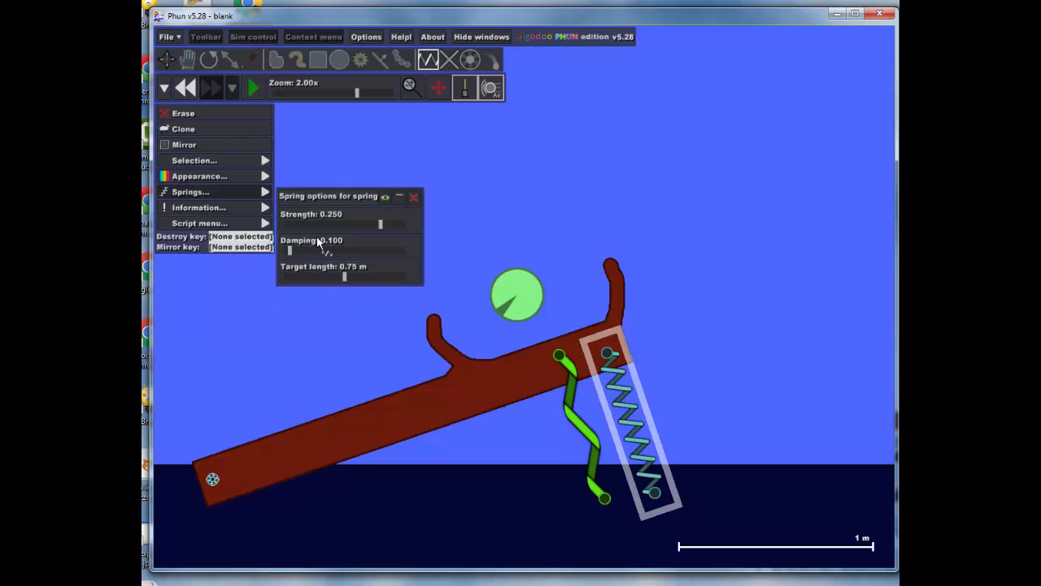
left_click_drag(379, 224, 384, 225)
left_click_drag(344, 277, 404, 273)
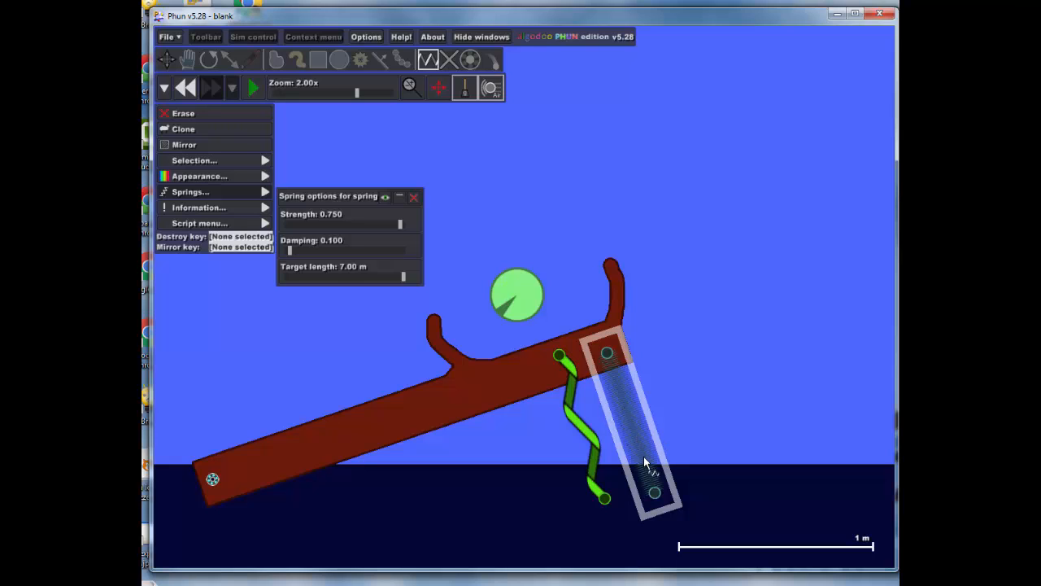
Run the simulation twice to test the catapult against the brick wall, resetting the scene after each run
scroll(345, 338, "down", 5)
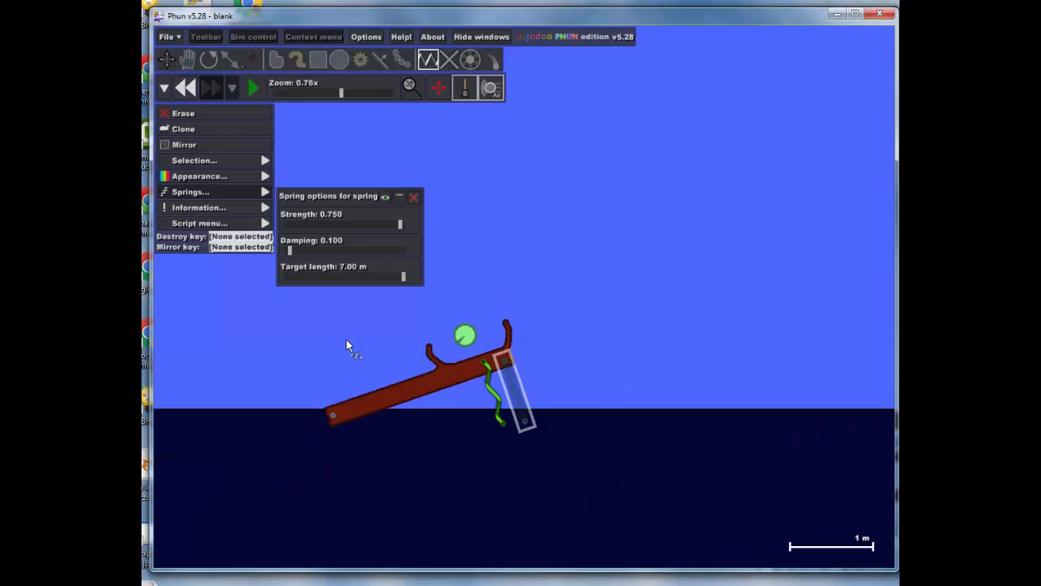
left_click_drag(332, 367, 507, 418)
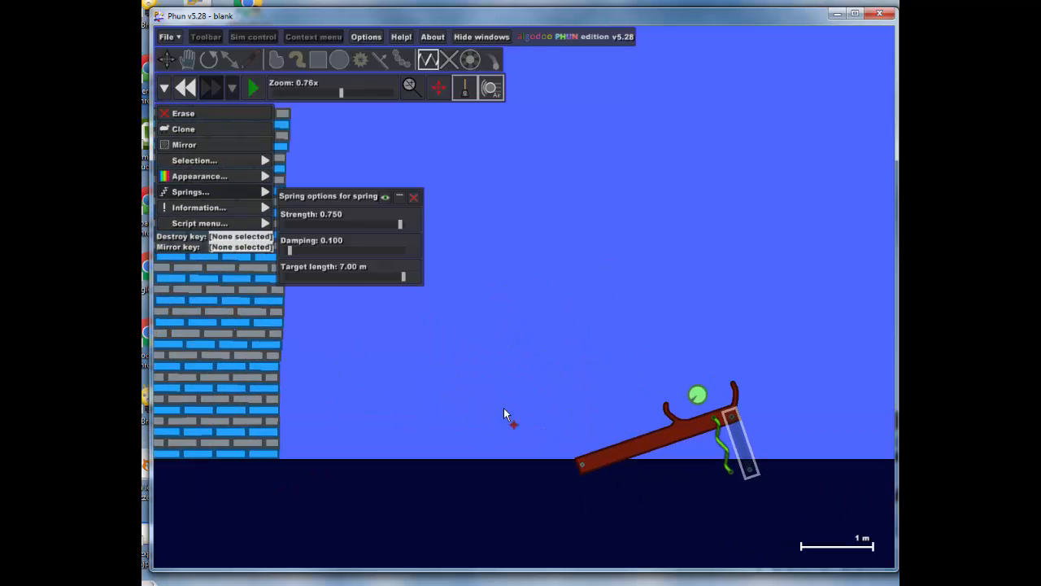
left_click(254, 88)
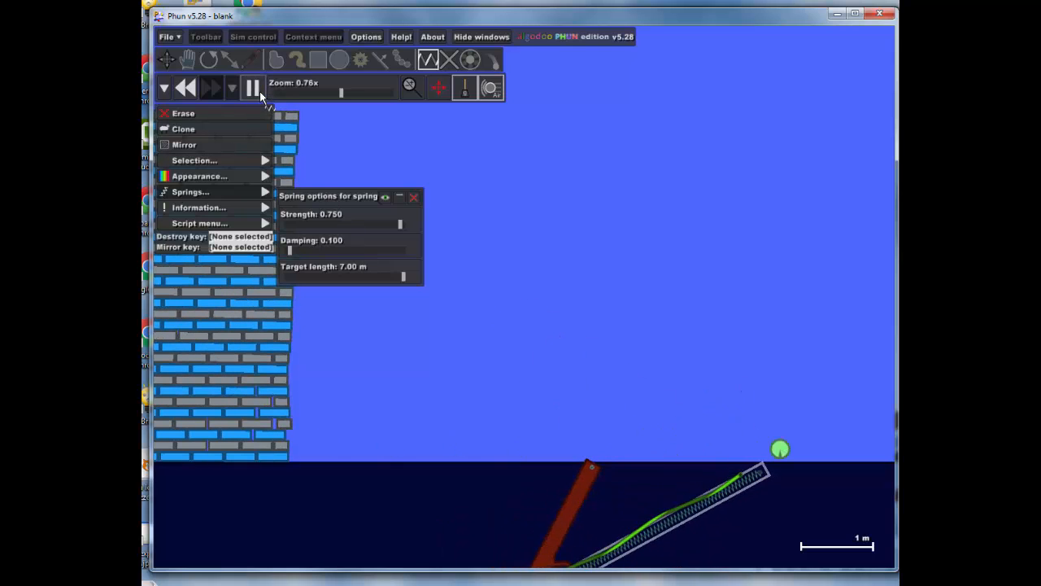
left_click(259, 91)
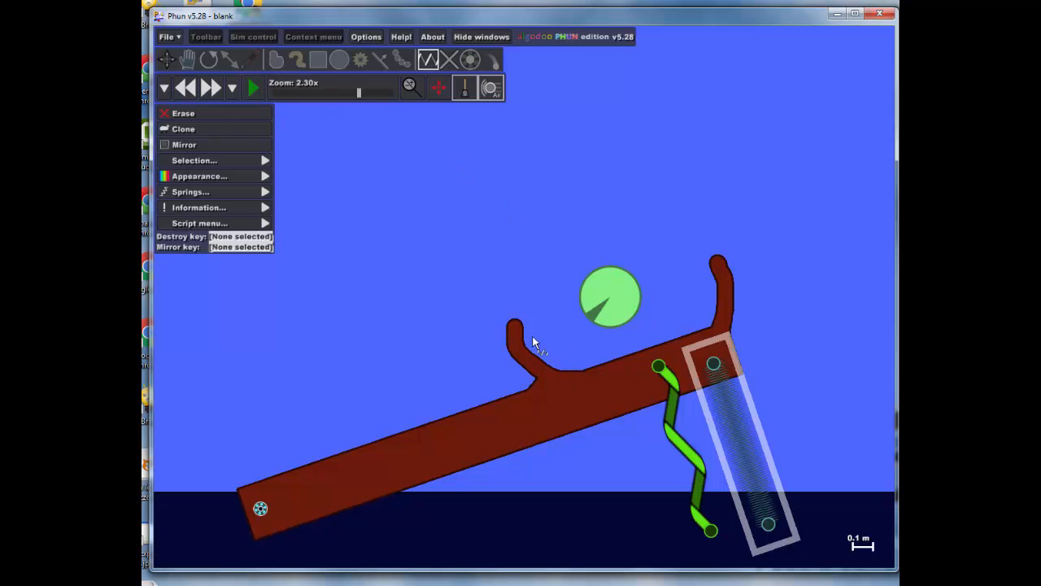
scroll(532, 335, "down", 4)
left_click_drag(381, 219, 599, 297)
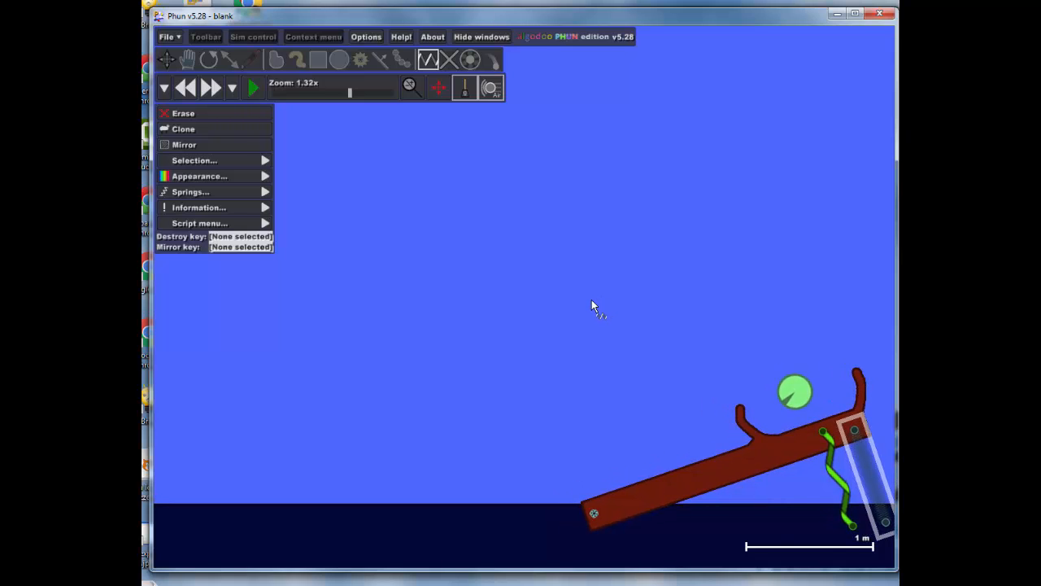
key("space")
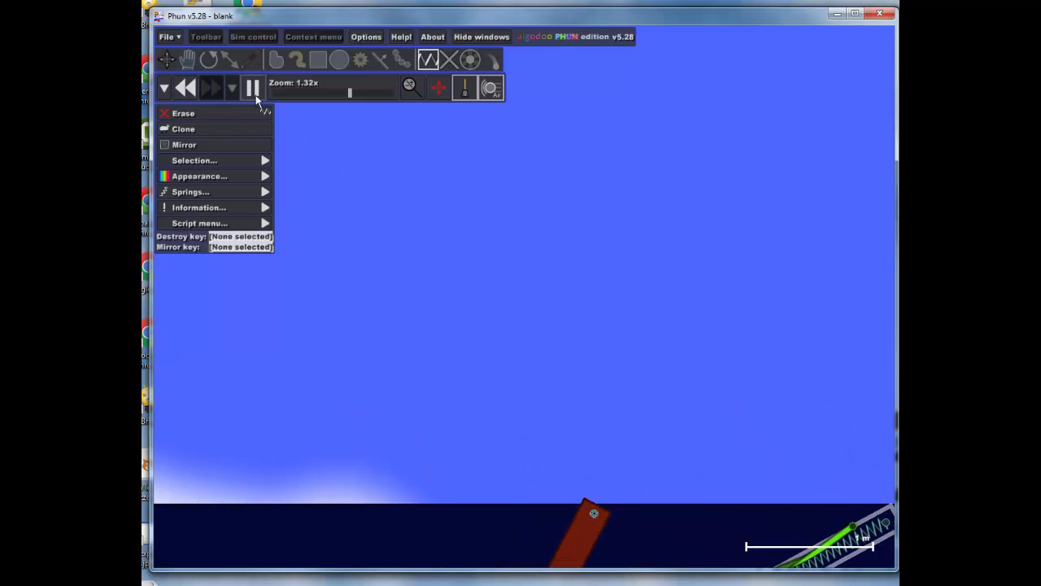
left_click(187, 89)
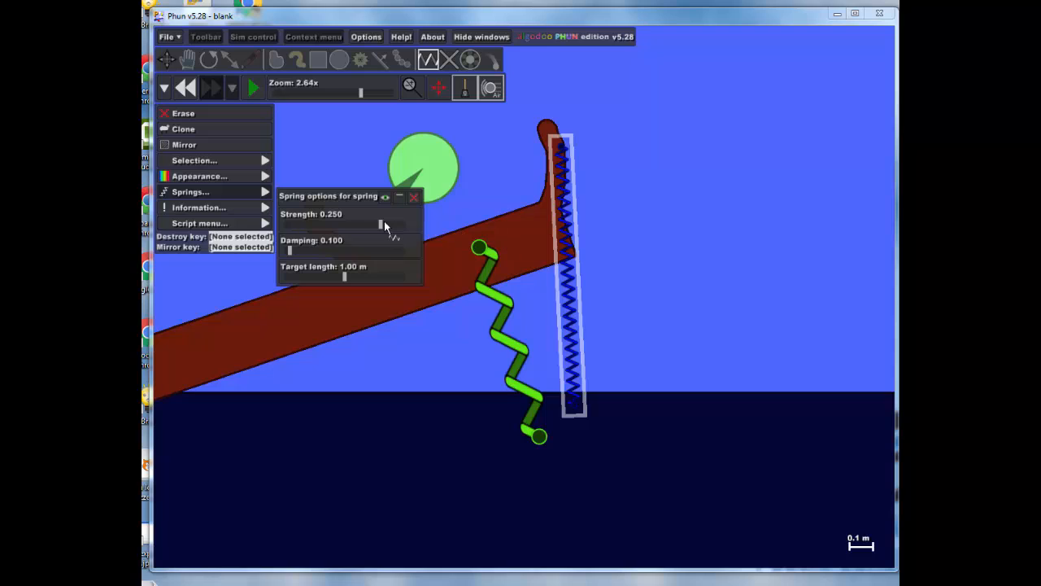
Set the blue spring's strength to 0.750 and target length to 2.60 m, and close its spring options
left_click_drag(384, 220, 401, 224)
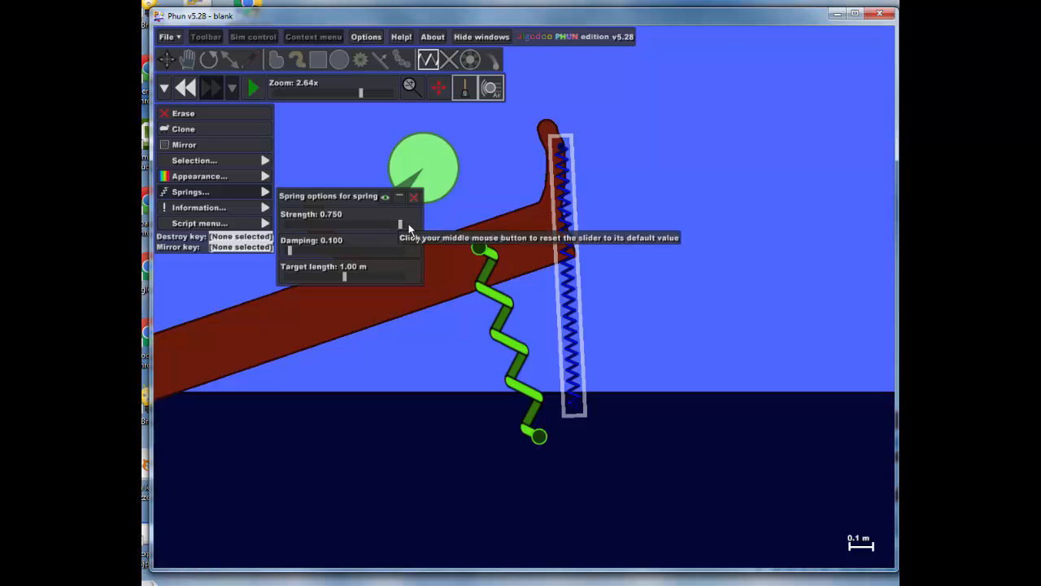
left_click(345, 274)
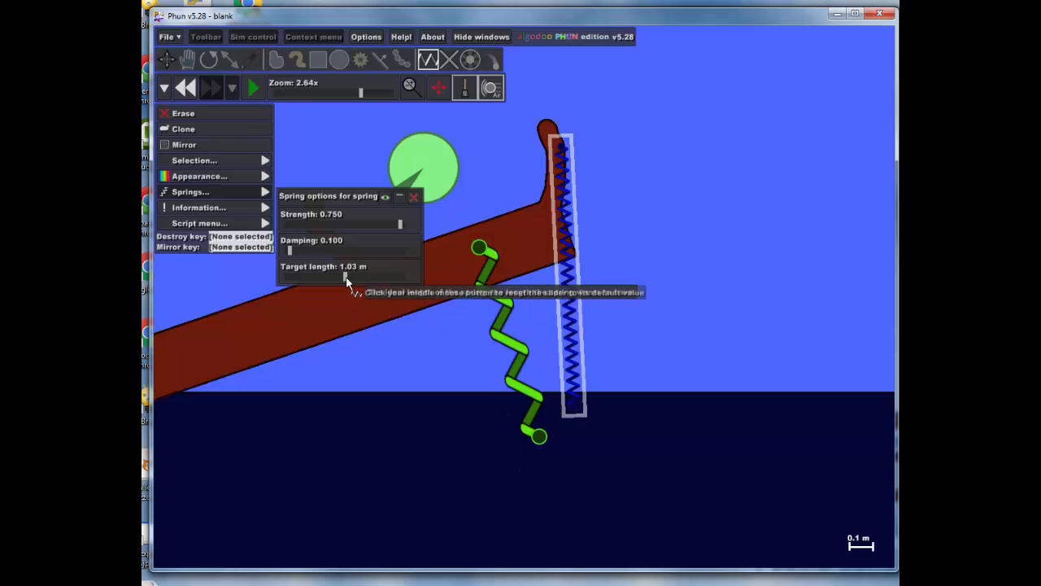
left_click_drag(349, 276, 370, 278)
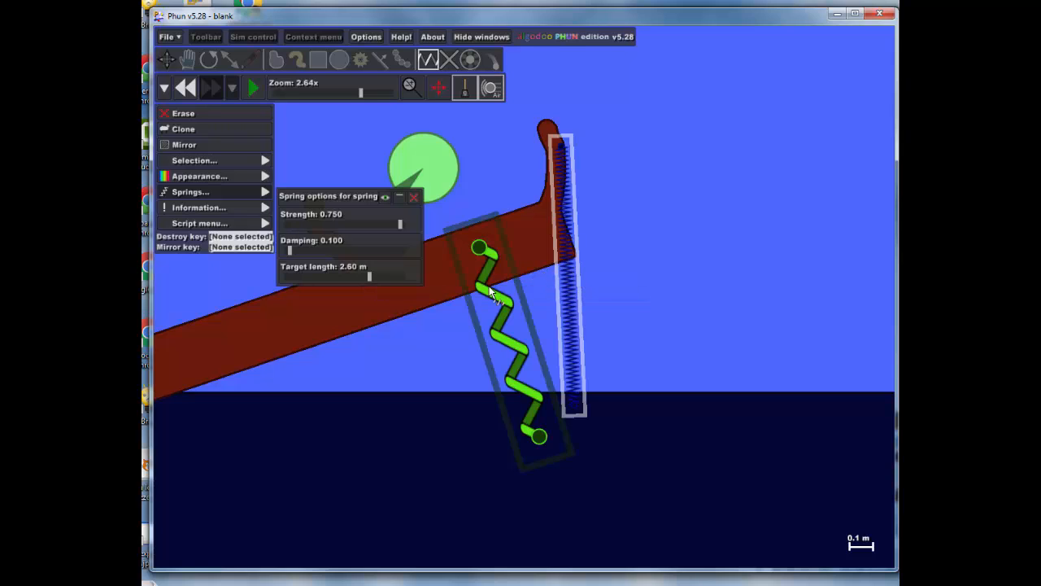
scroll(370, 240, "down", 3)
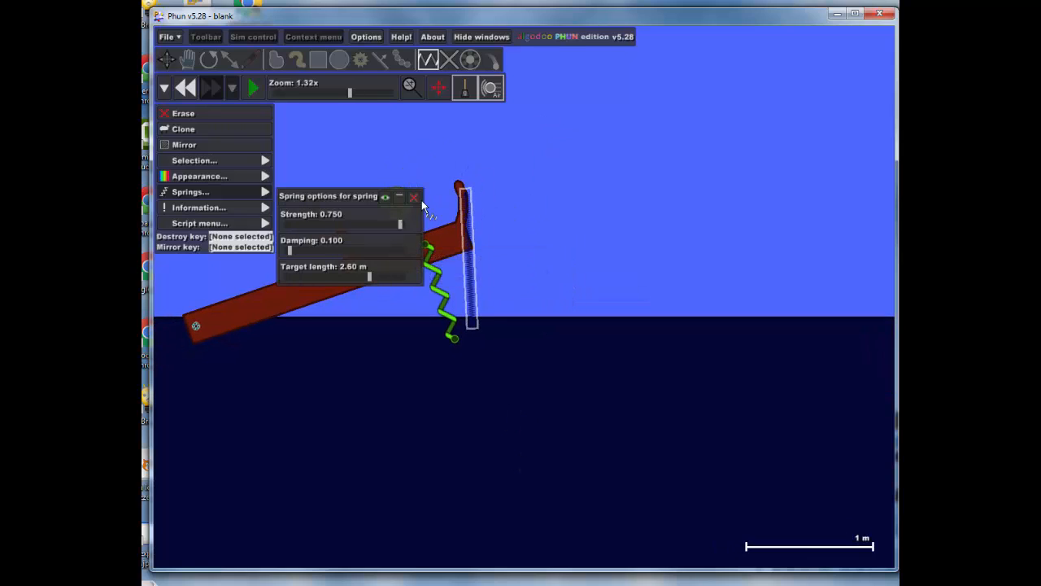
left_click(414, 198)
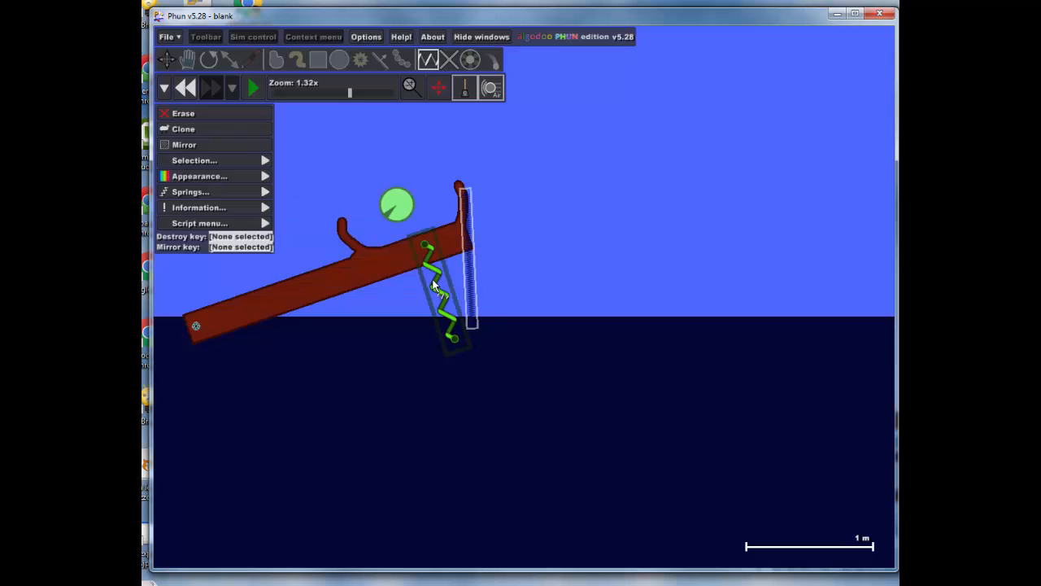
Run the simulation, follow the launched ball between the catapult and the brick wall, and reset the scene
left_click(258, 88)
scroll(526, 200, "down", 3)
left_click_drag(449, 211, 555, 262)
key("ctrl+z")
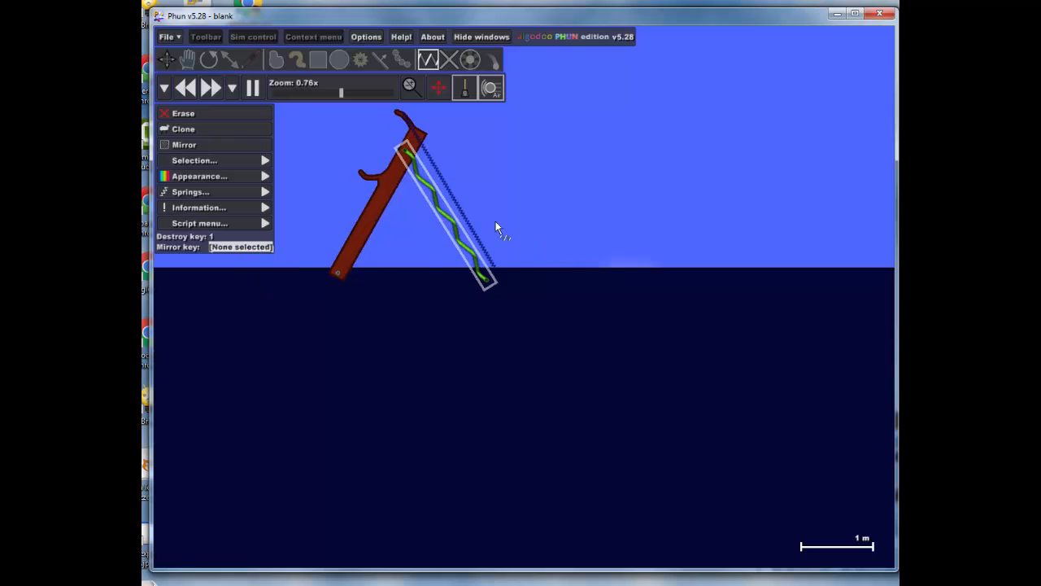
left_click_drag(536, 203, 679, 316)
scroll(680, 310, "up", 2)
scroll(680, 310, "down", 5)
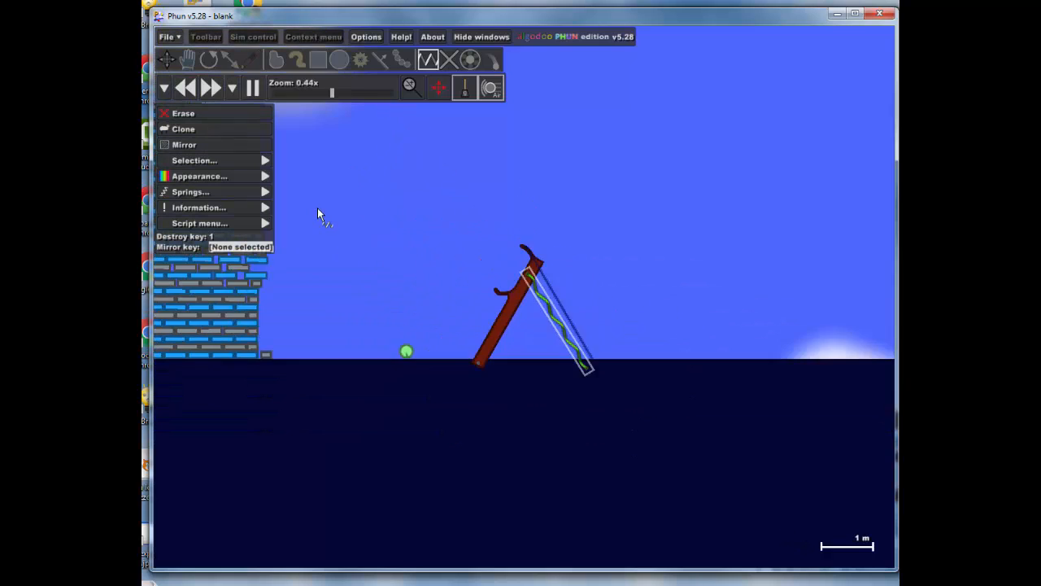
scroll(390, 218, "down", 3)
left_click_drag(397, 220, 486, 230)
scroll(490, 231, "up", 6)
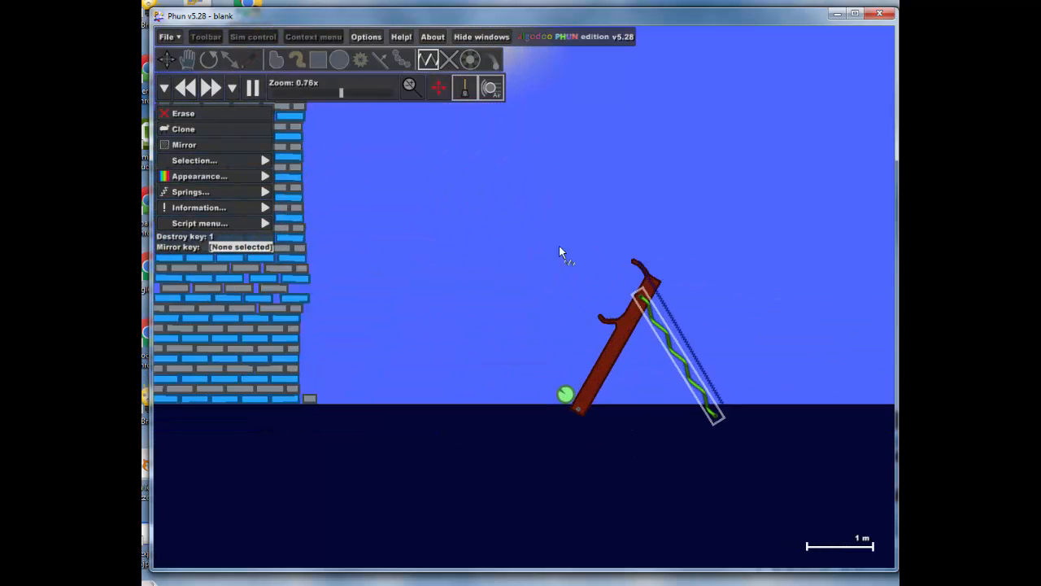
scroll(789, 284, "up", 2)
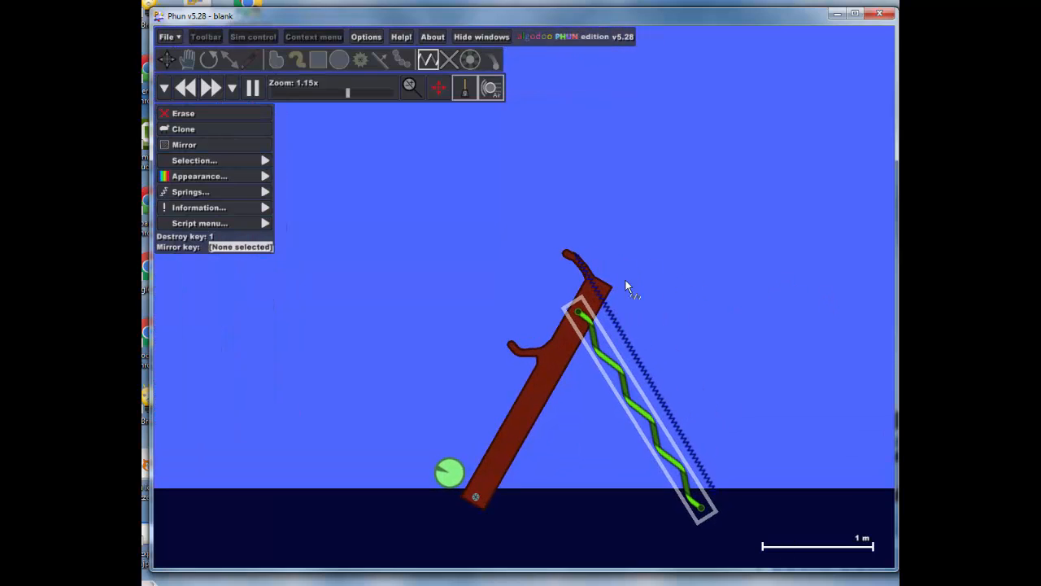
left_click(188, 89)
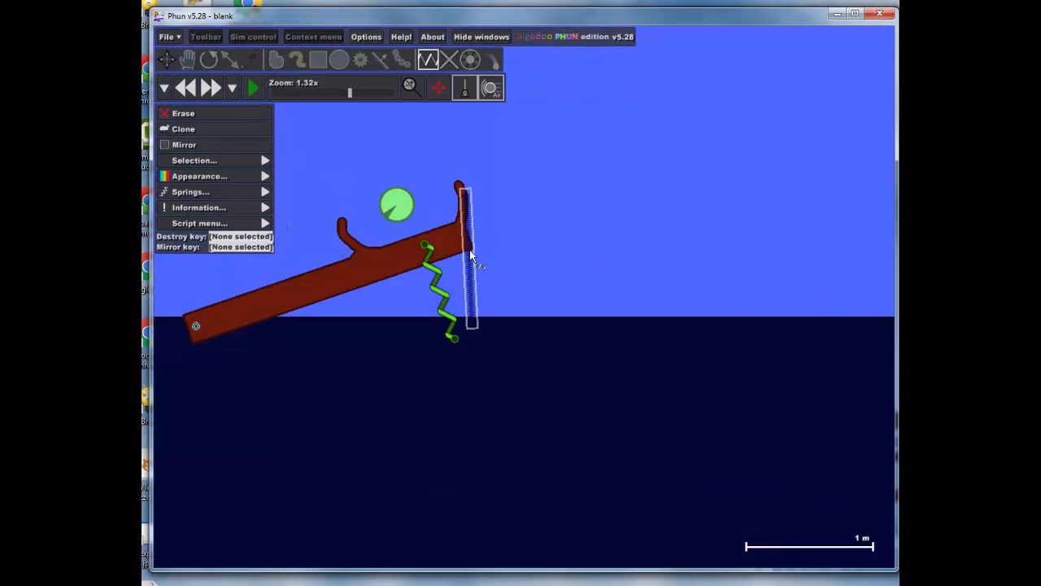
Set the green spring's strength to 0.480 and test how it holds the arm down in the simulation, resetting the scene
scroll(471, 256, "up", 5)
left_click(241, 236)
key("1")
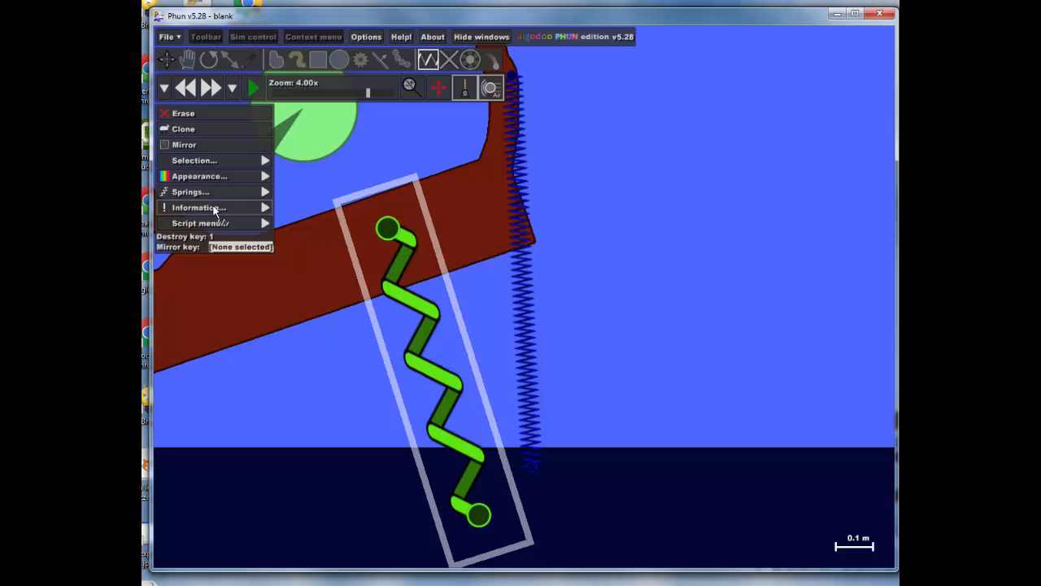
mouse_move(204, 192)
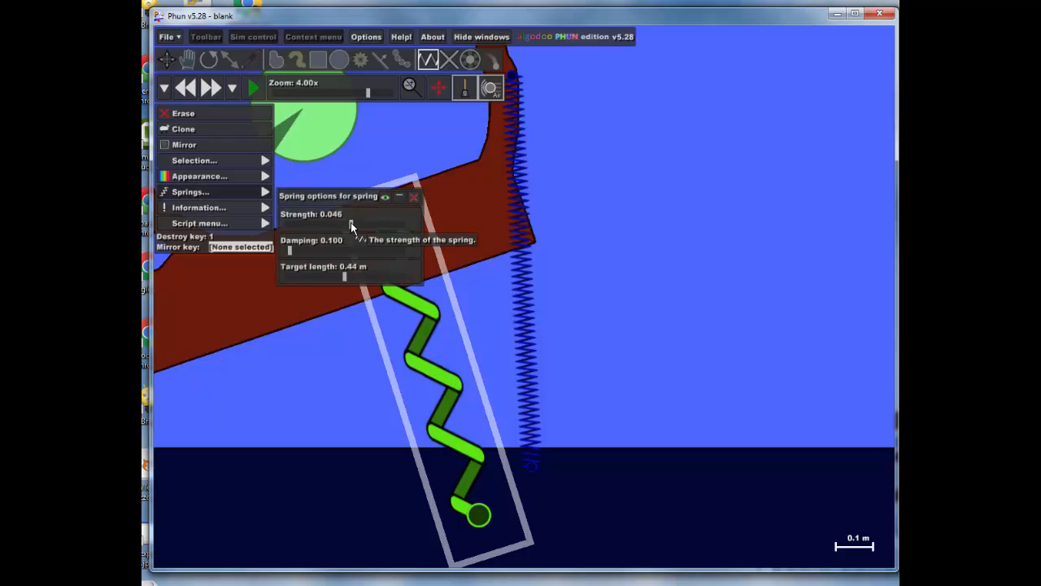
left_click_drag(351, 226, 392, 225)
scroll(510, 232, "down", 3)
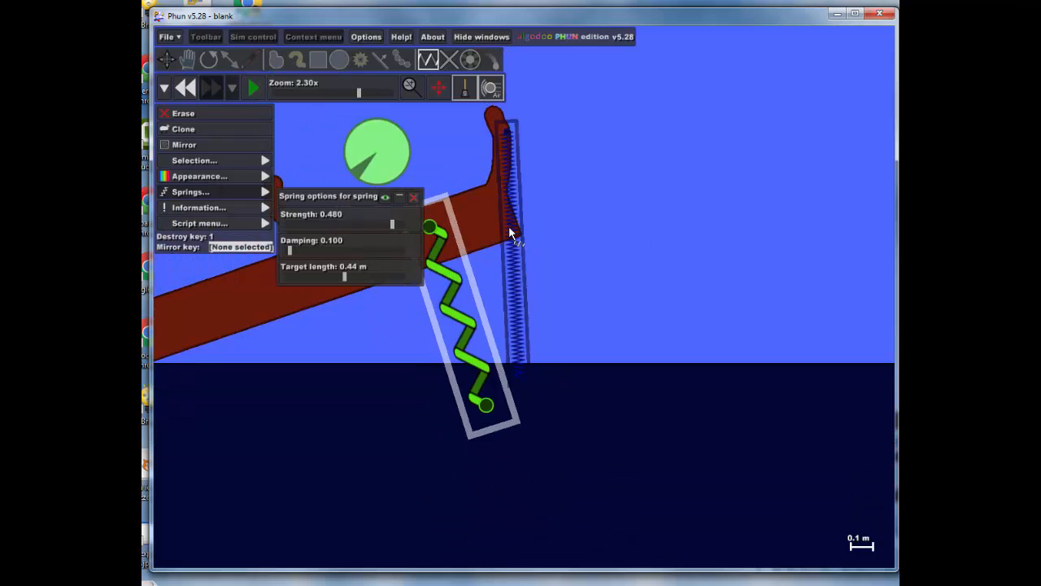
scroll(512, 226, "down", 5)
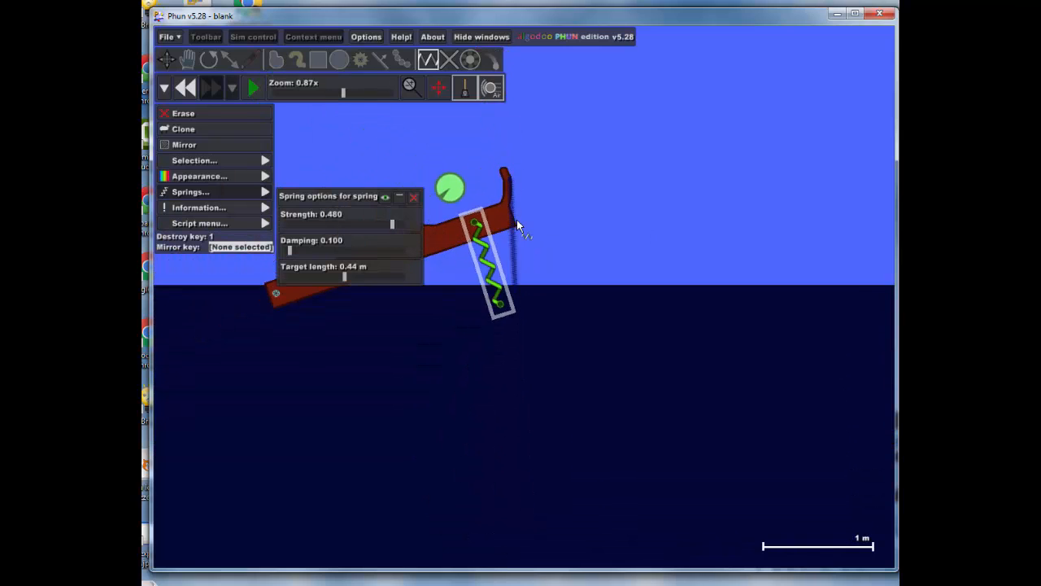
left_click(254, 88)
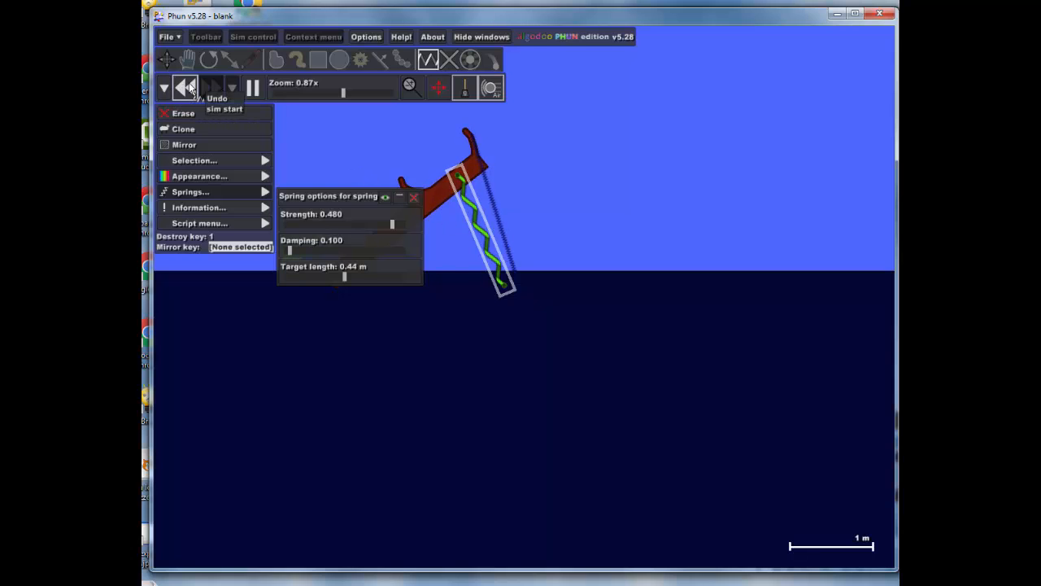
left_click(189, 87)
Increase the green spring's strength to 0.950 and test the arm in the simulation, resetting the scene
scroll(523, 282, "up", 6)
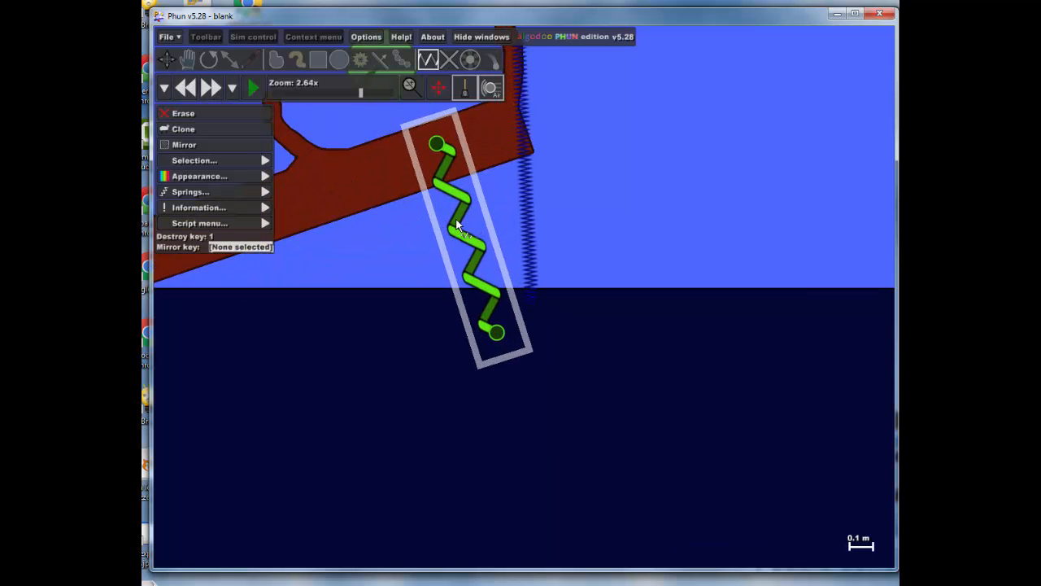
mouse_move(218, 192)
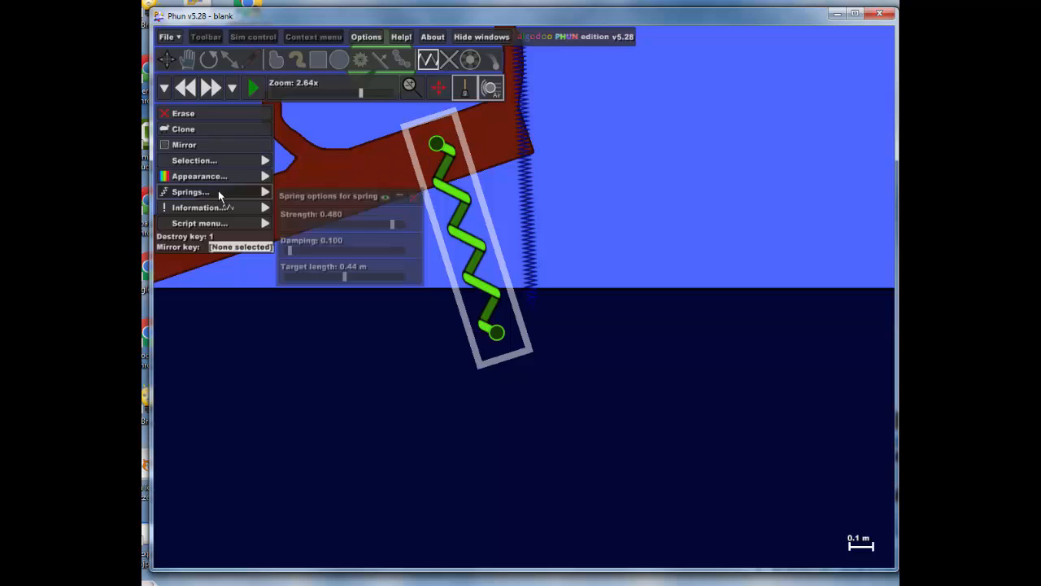
left_click_drag(393, 226, 405, 225)
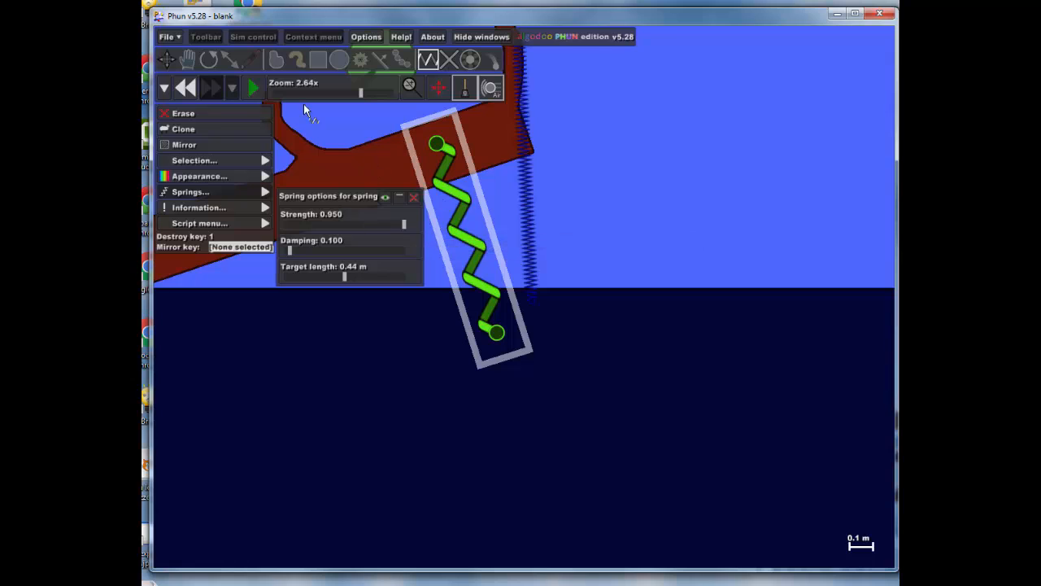
left_click(253, 86)
scroll(544, 153, "down", 5)
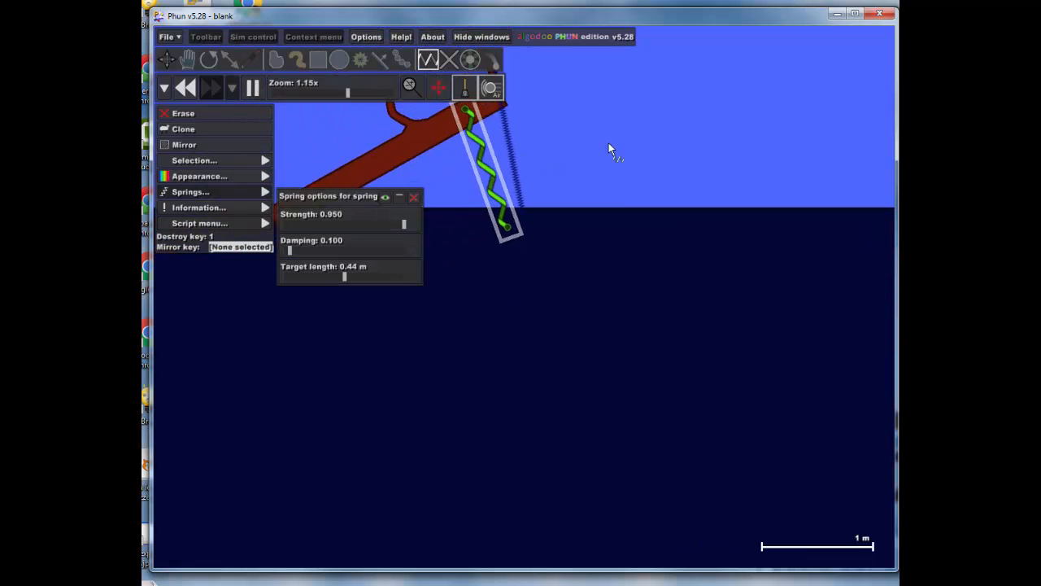
left_click(195, 89)
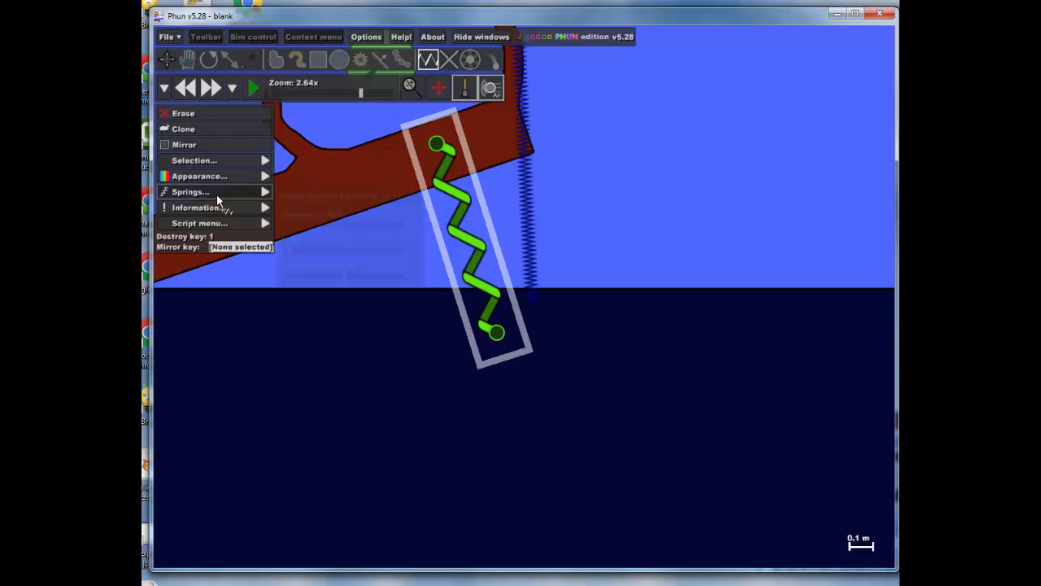
Set the green spring's strength to 1.250 and test the arm in the simulation, resetting the scene
mouse_move(217, 194)
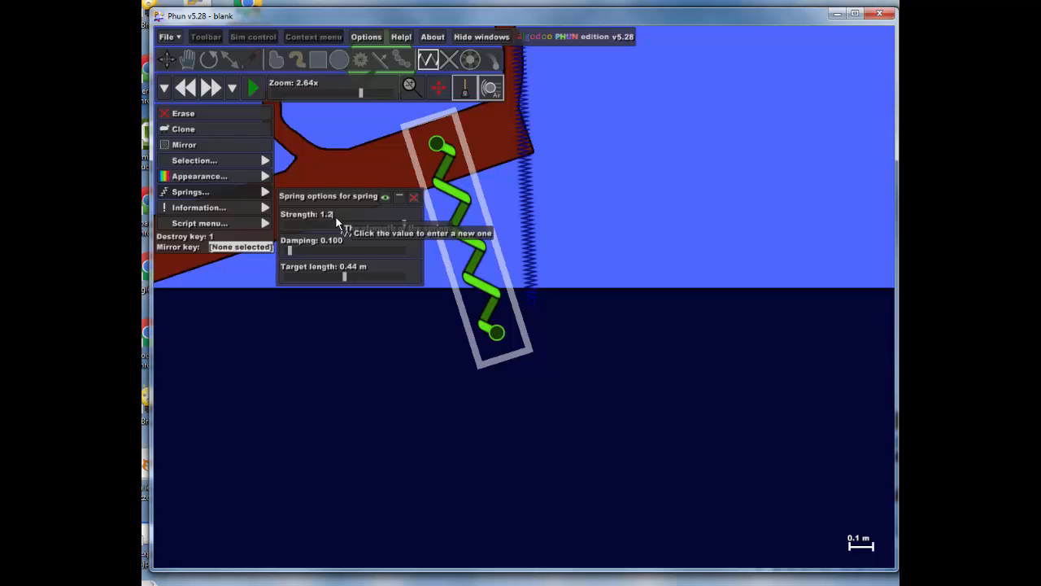
type("50")
left_click(599, 180)
scroll(650, 161, "down", 3)
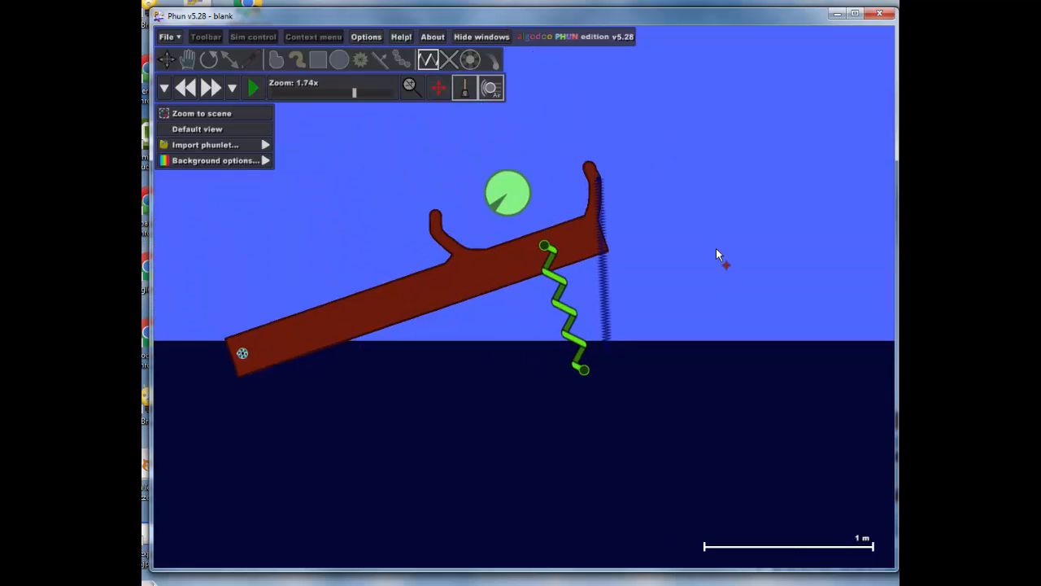
left_click(255, 92)
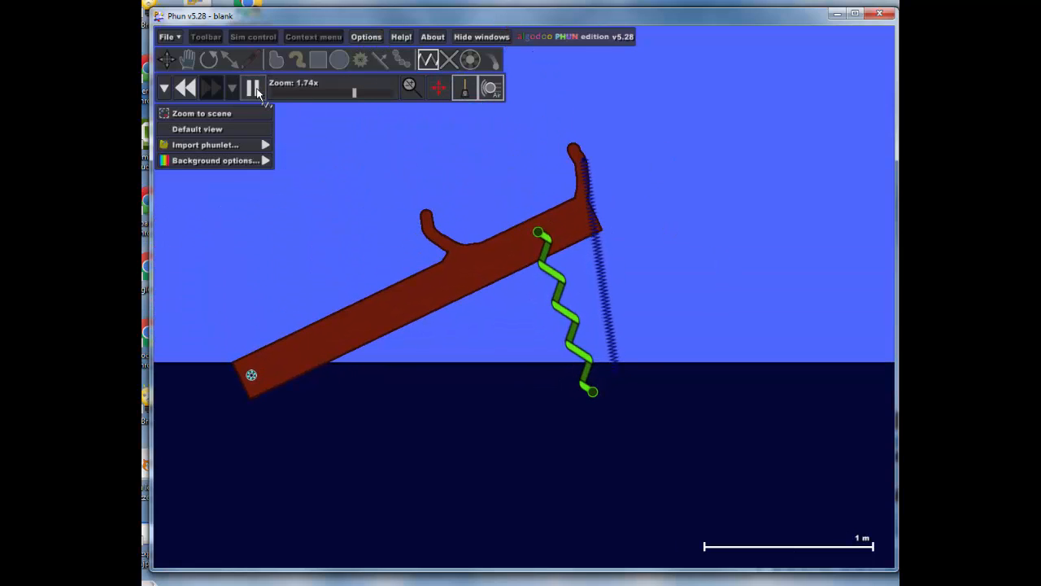
left_click(186, 88)
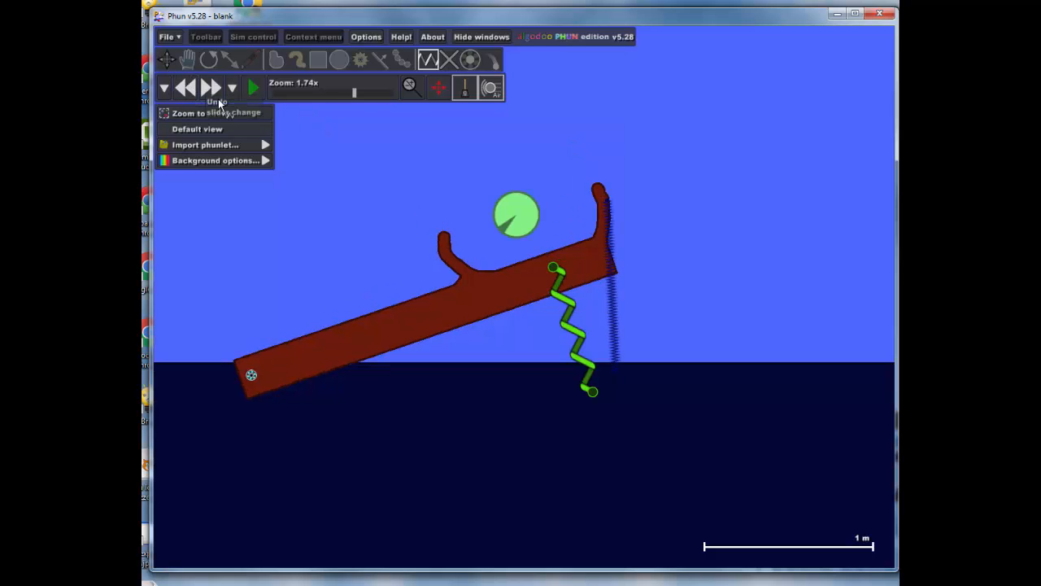
Set the green spring's strength to 30 and run the simulation to test how it holds the loaded arm down
scroll(537, 260, "up", 5)
left_click(517, 251)
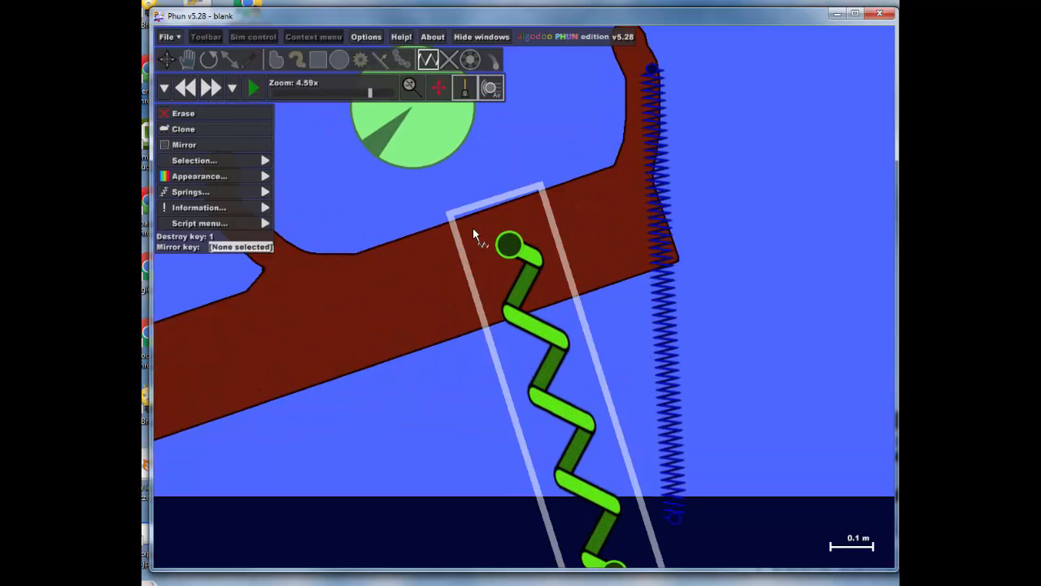
left_click(190, 192)
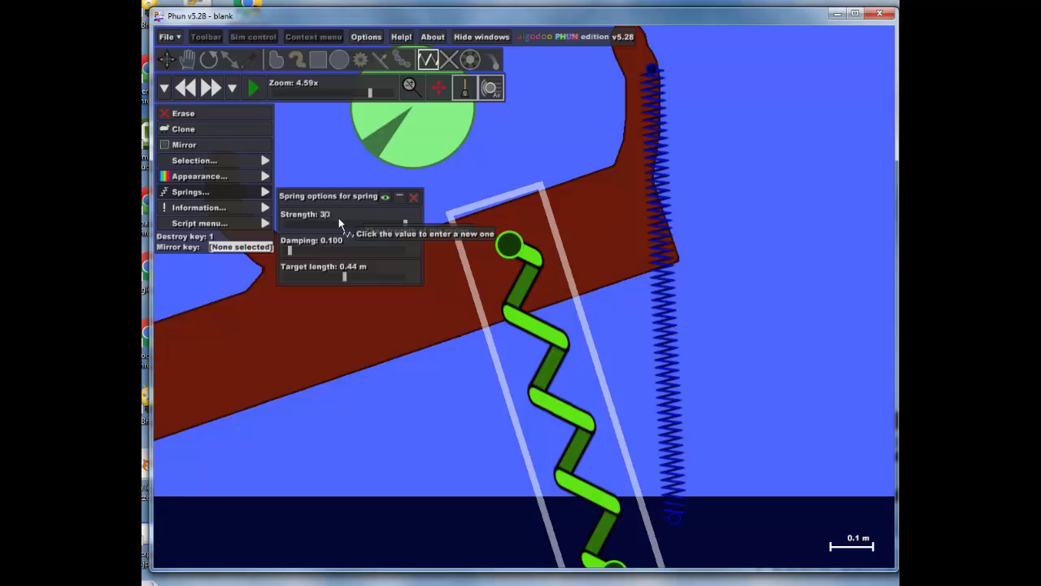
left_click(772, 201)
scroll(773, 202, "down", 3)
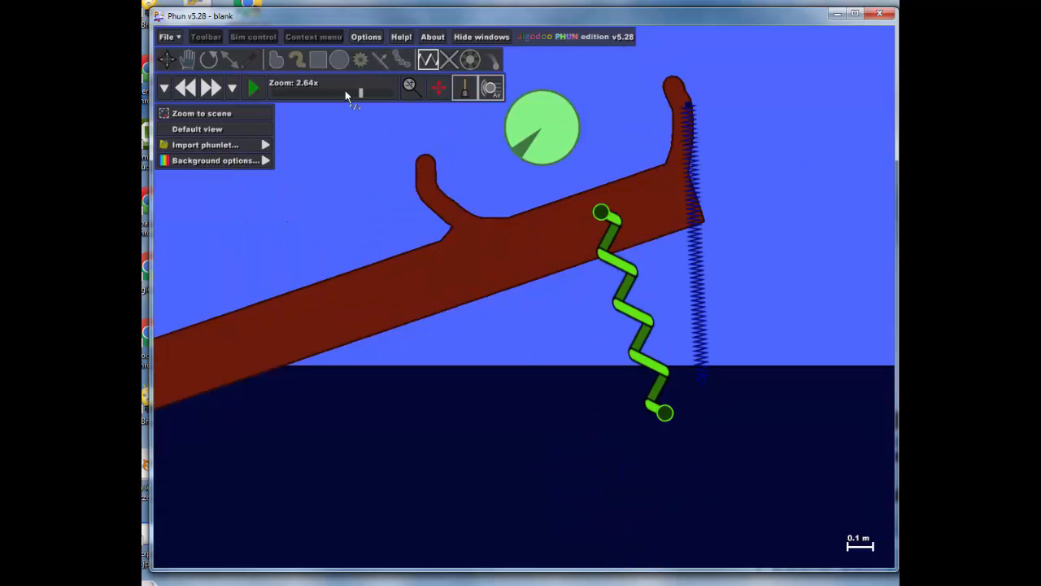
left_click(251, 91)
scroll(478, 149, "down", 5)
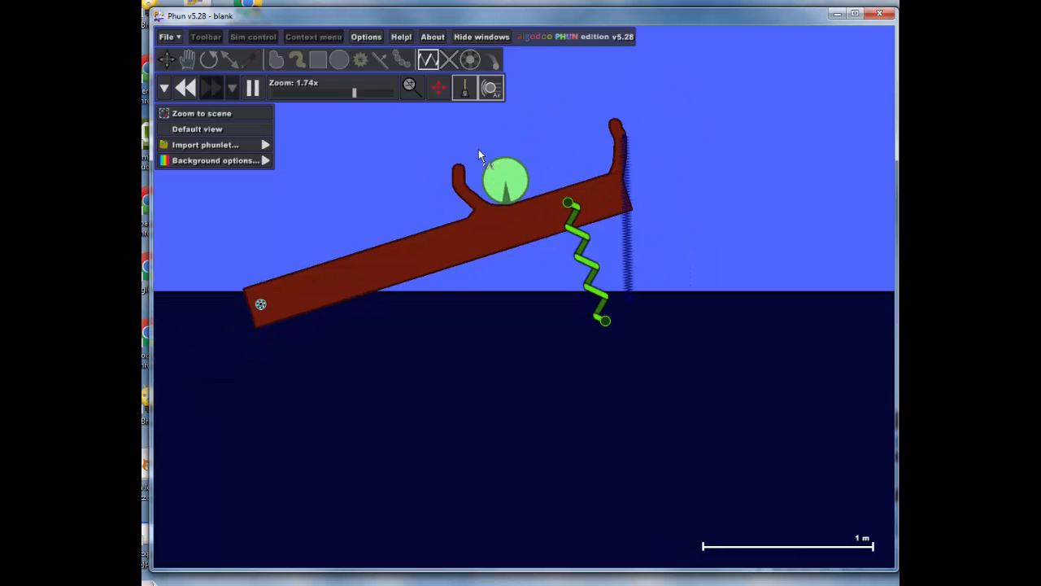
left_click_drag(384, 156, 625, 277)
scroll(651, 278, "down", 2)
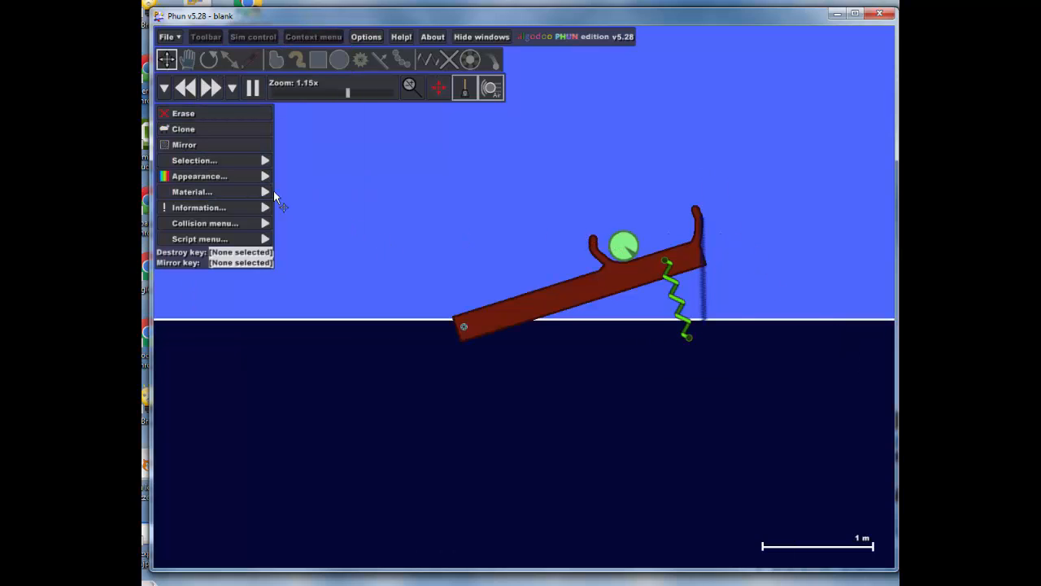
Make the catapult arm immortal in its material settings and check the same option for the ground plane
left_click(270, 193)
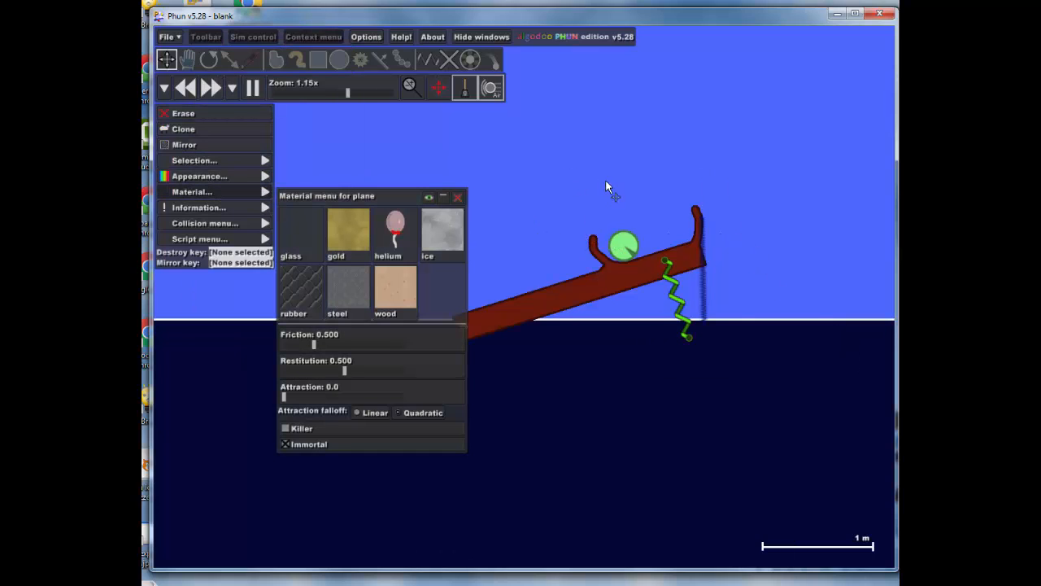
left_click(609, 276)
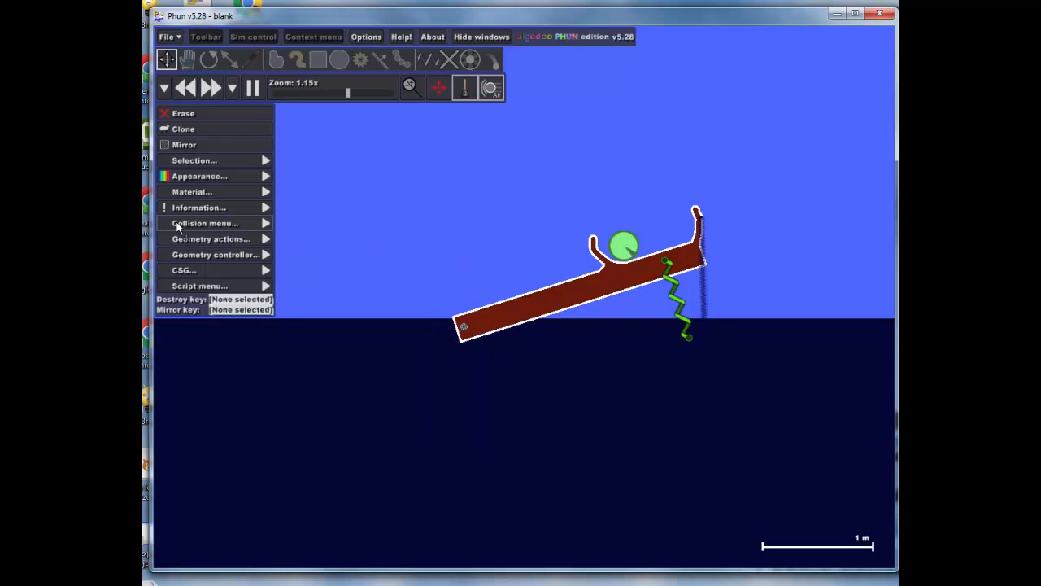
left_click(201, 191)
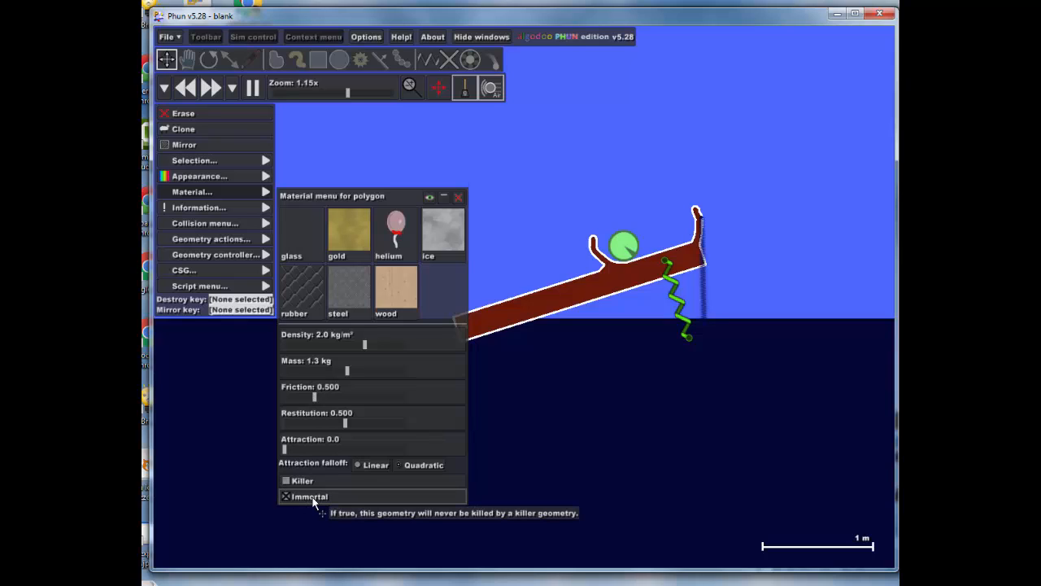
left_click(592, 362)
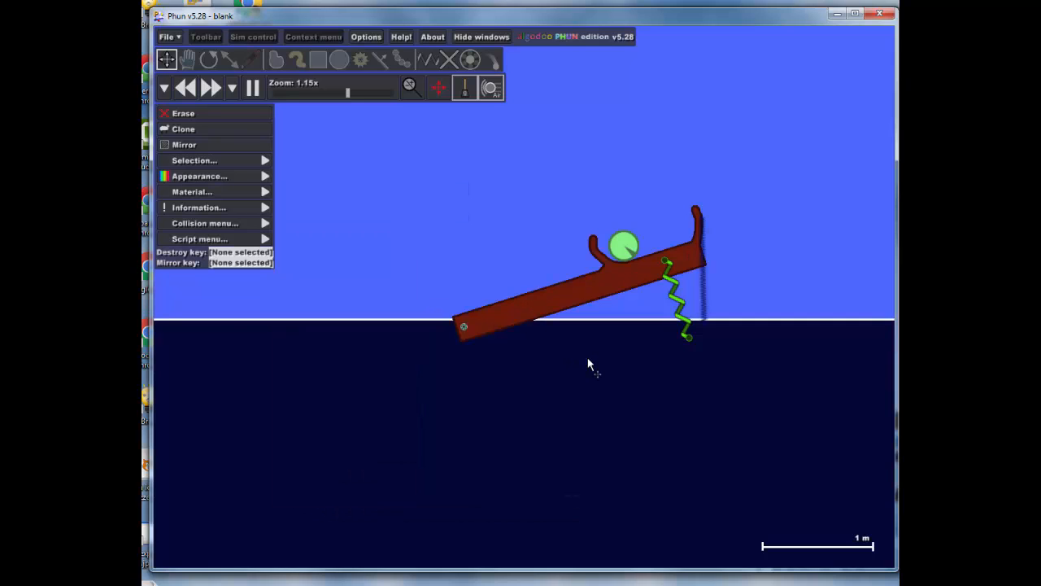
left_click(219, 191)
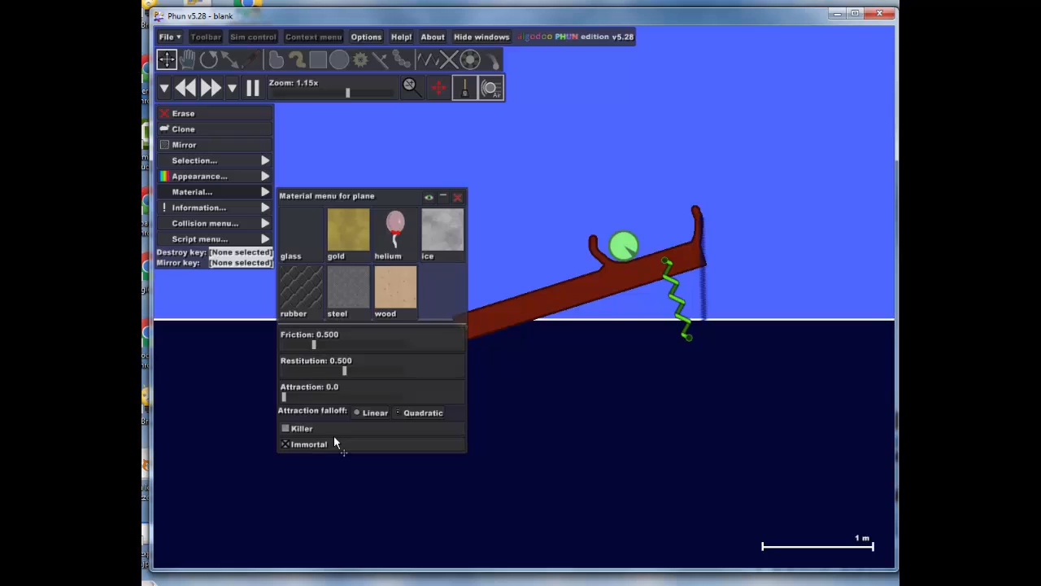
Make the green ball a killer object in its material settings
left_click(625, 245)
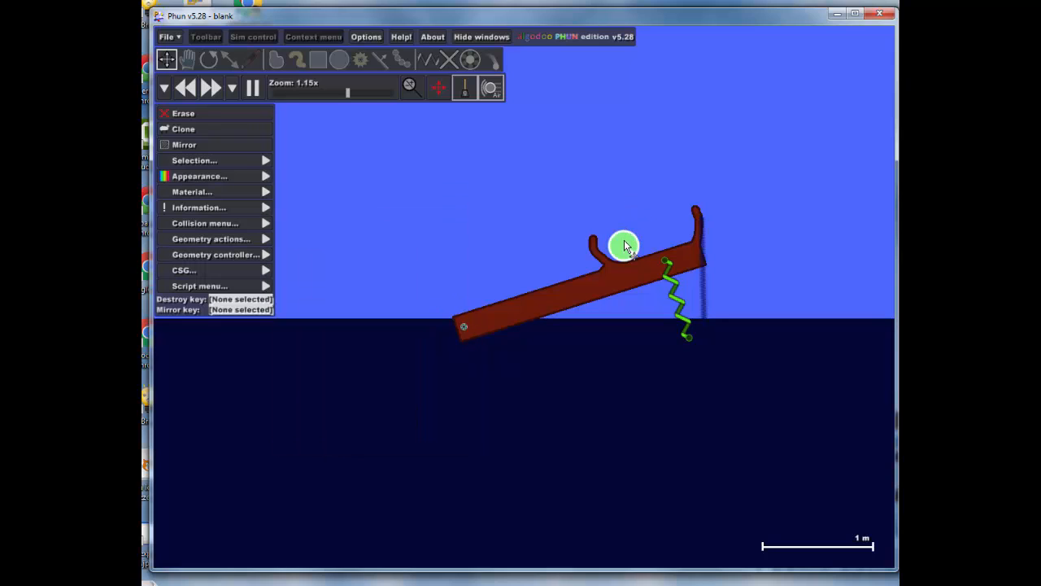
left_click(201, 189)
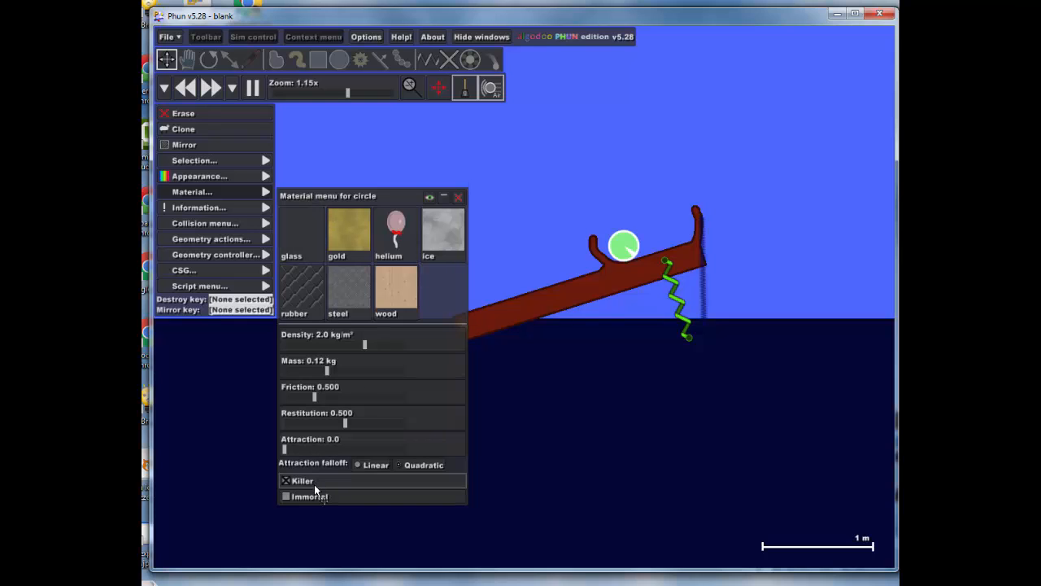
left_click(515, 261)
scroll(515, 261, "down", 3)
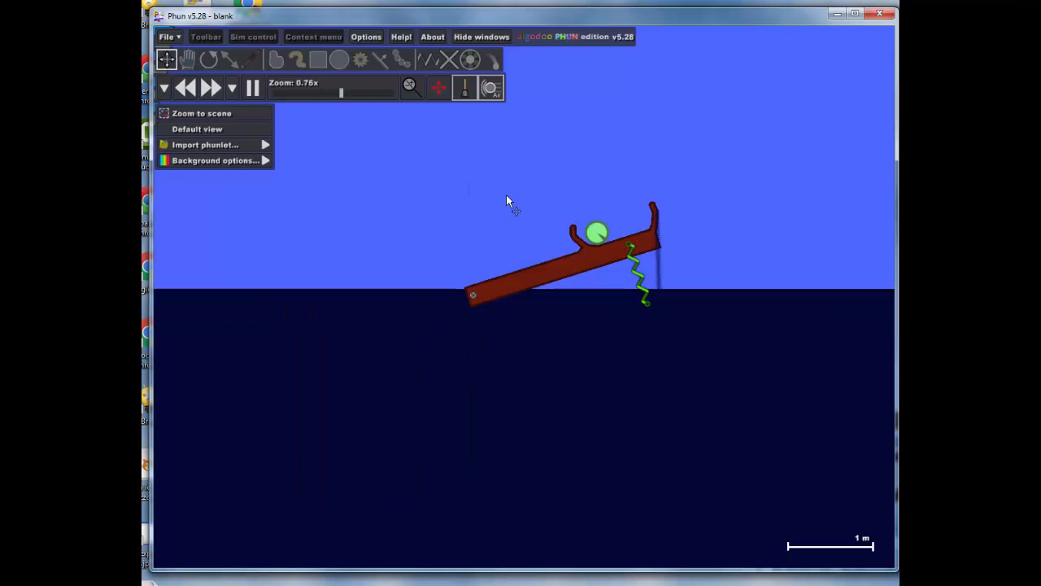
left_click_drag(506, 194, 638, 311)
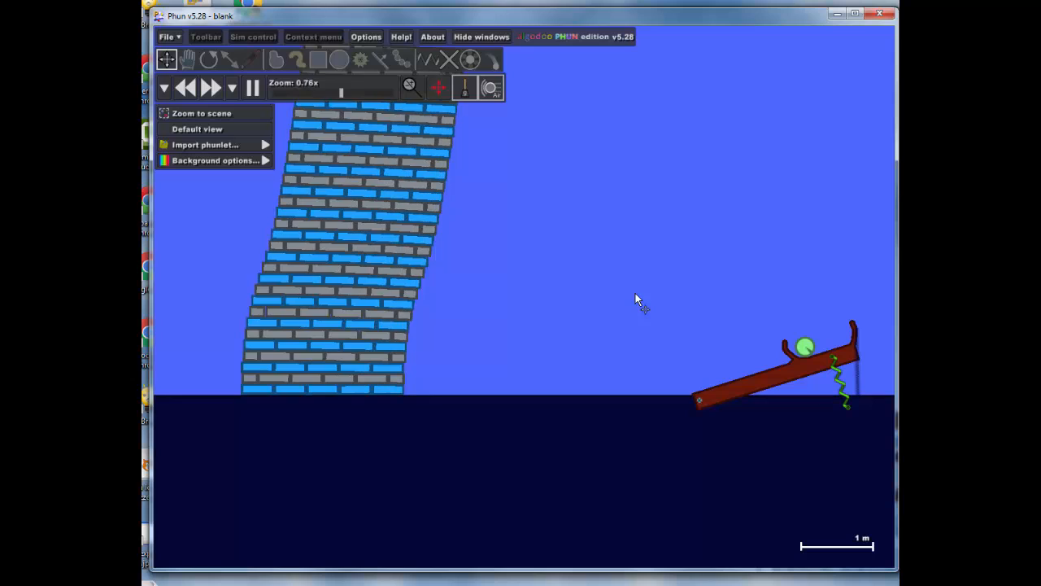